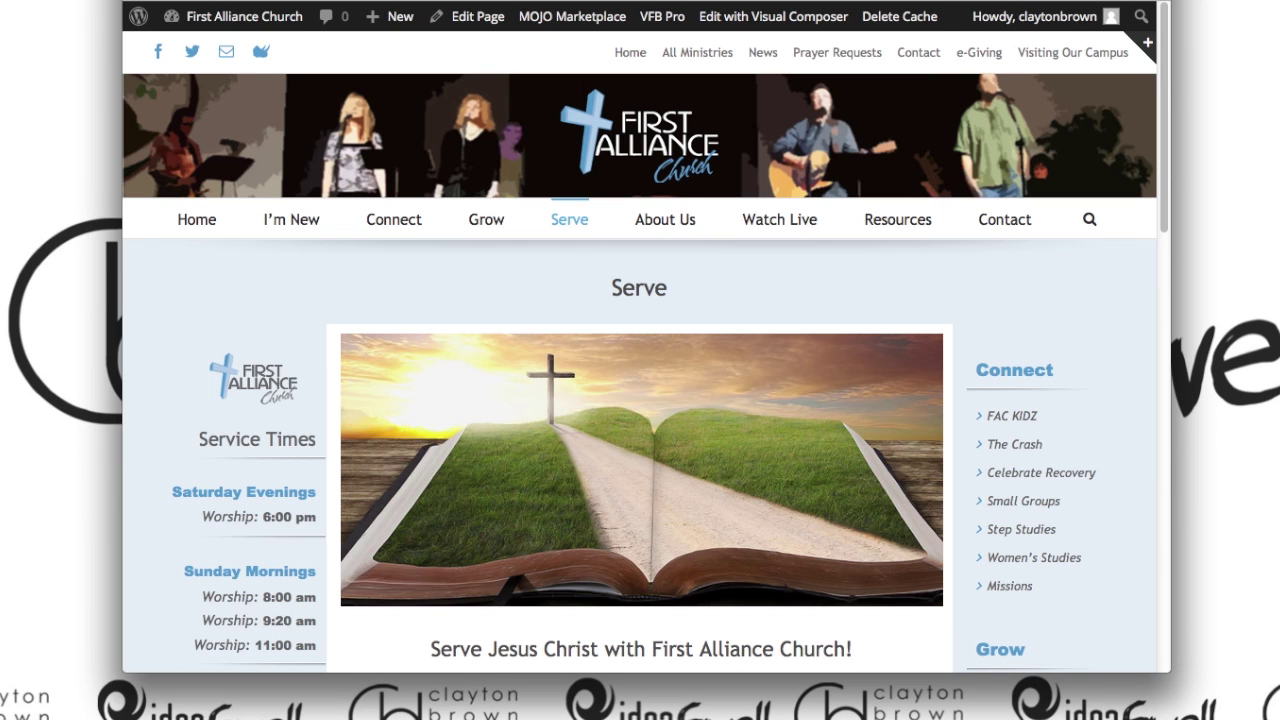
Step: Move from the church site's public Serve page to its admin Dashboard
drag(602, 33, 1146, 72)
drag(156, 188, 1076, 259)
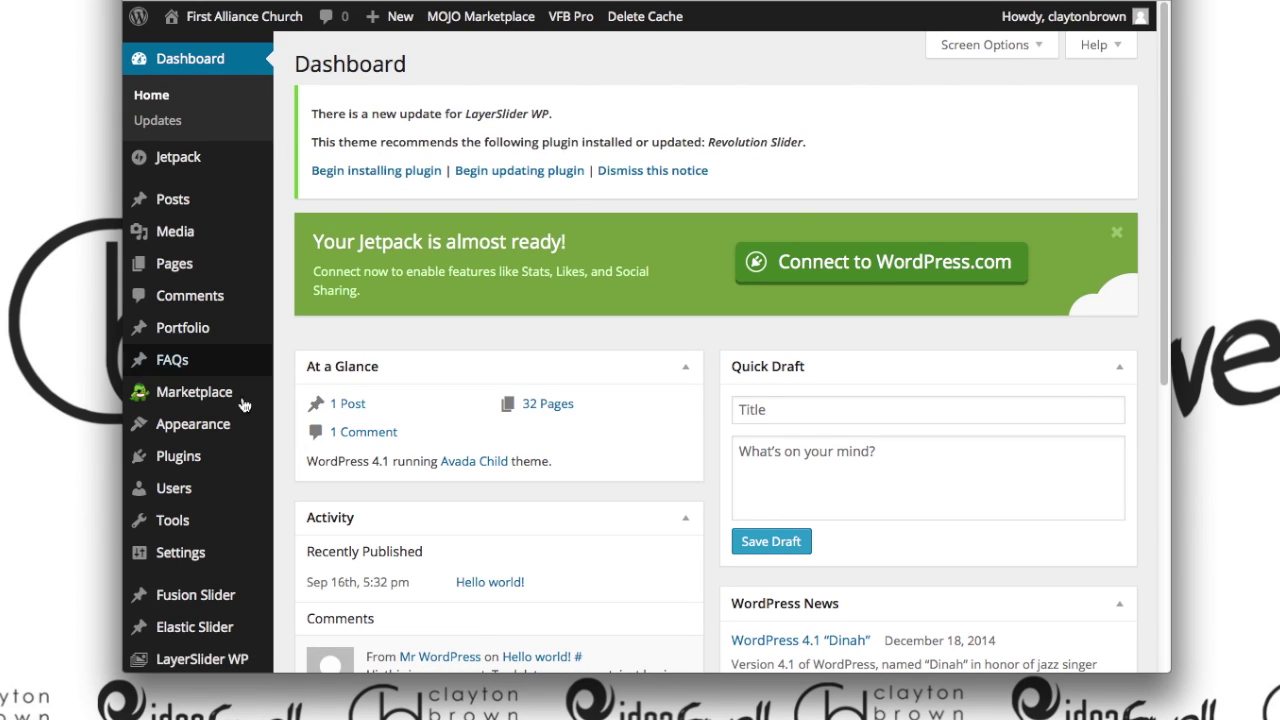
mouse_move(192, 424)
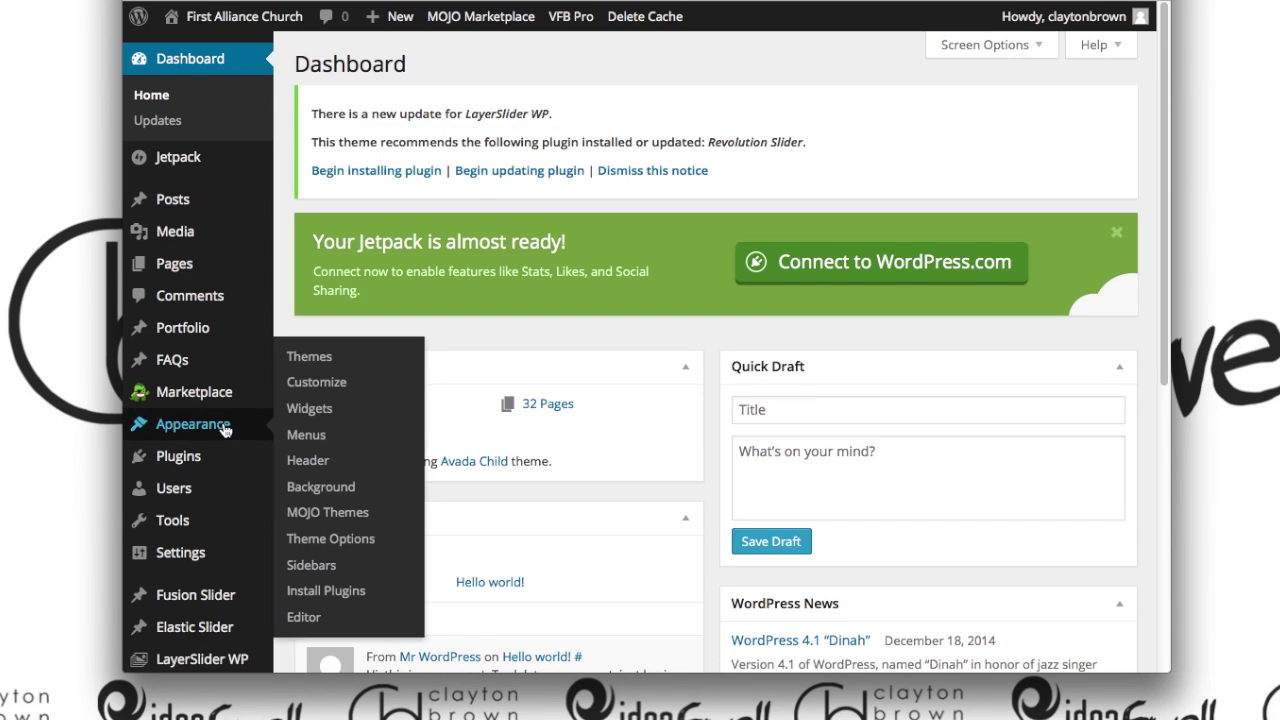
Step: Load the Main (Main Navigation, Sticky Header Navigation) menu in Appearance > Menus
click(308, 437)
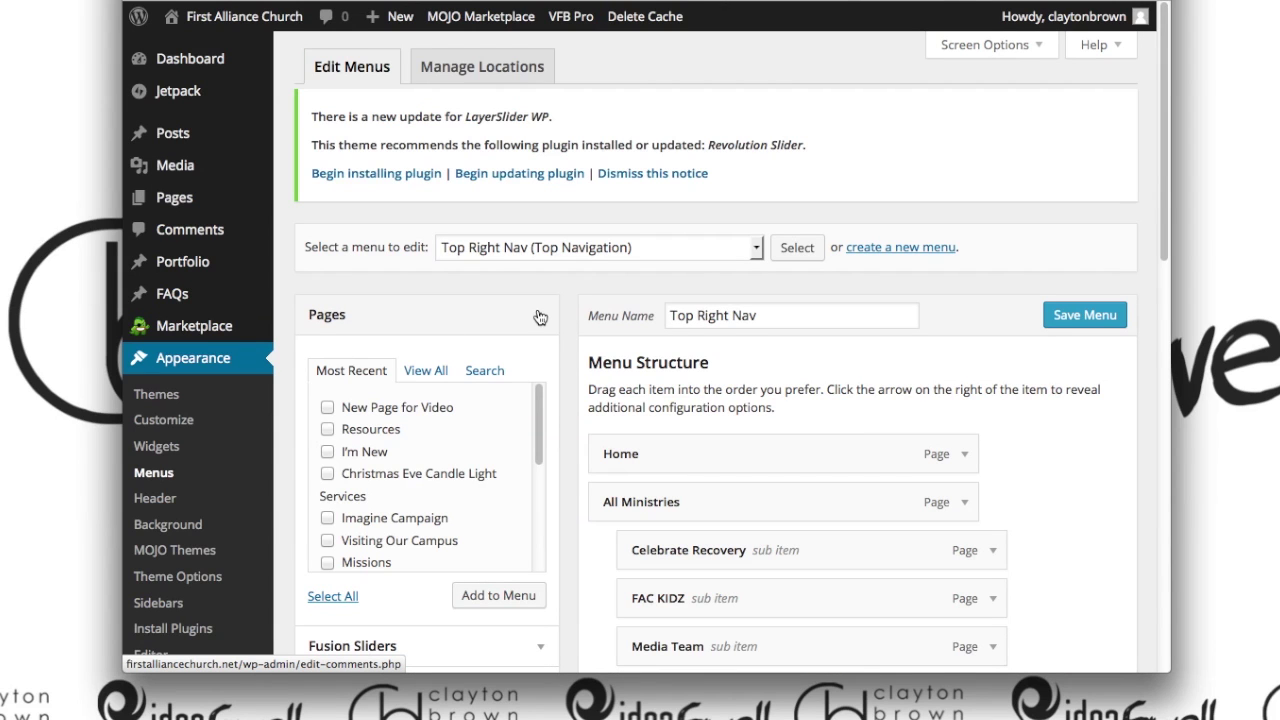
key(super+shift+4)
drag(293, 231, 767, 268)
click(757, 250)
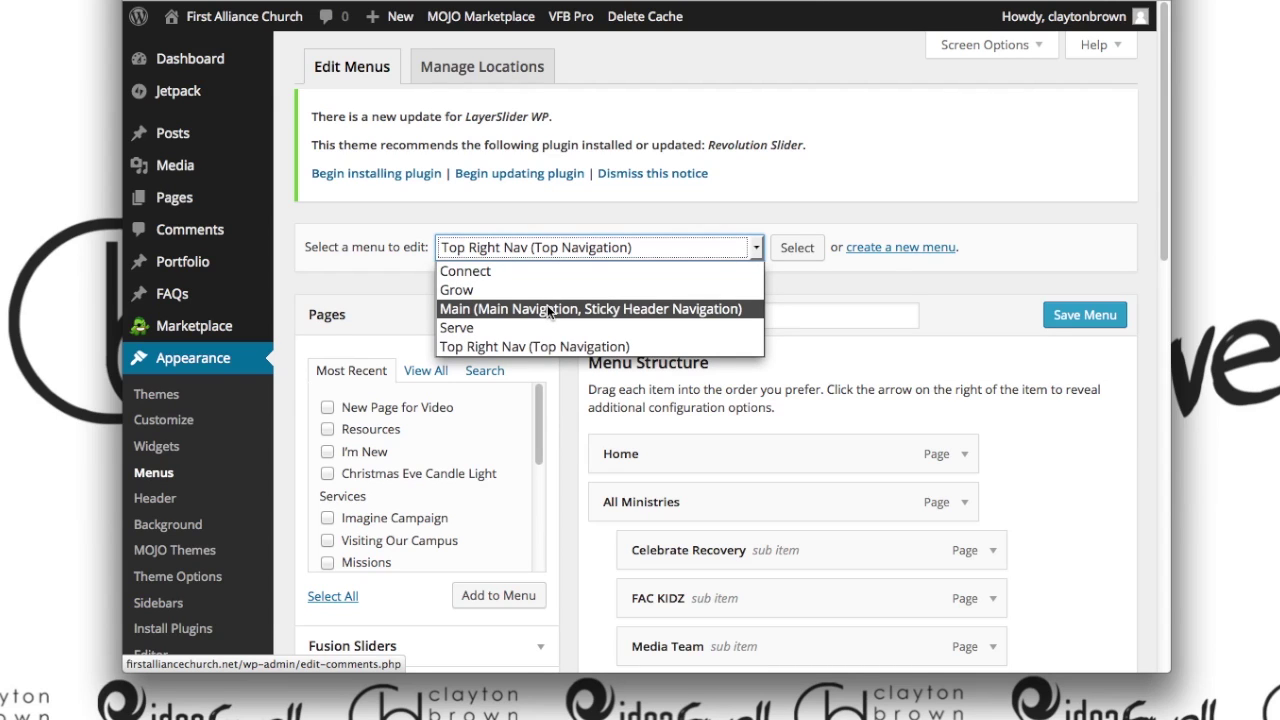
click(686, 311)
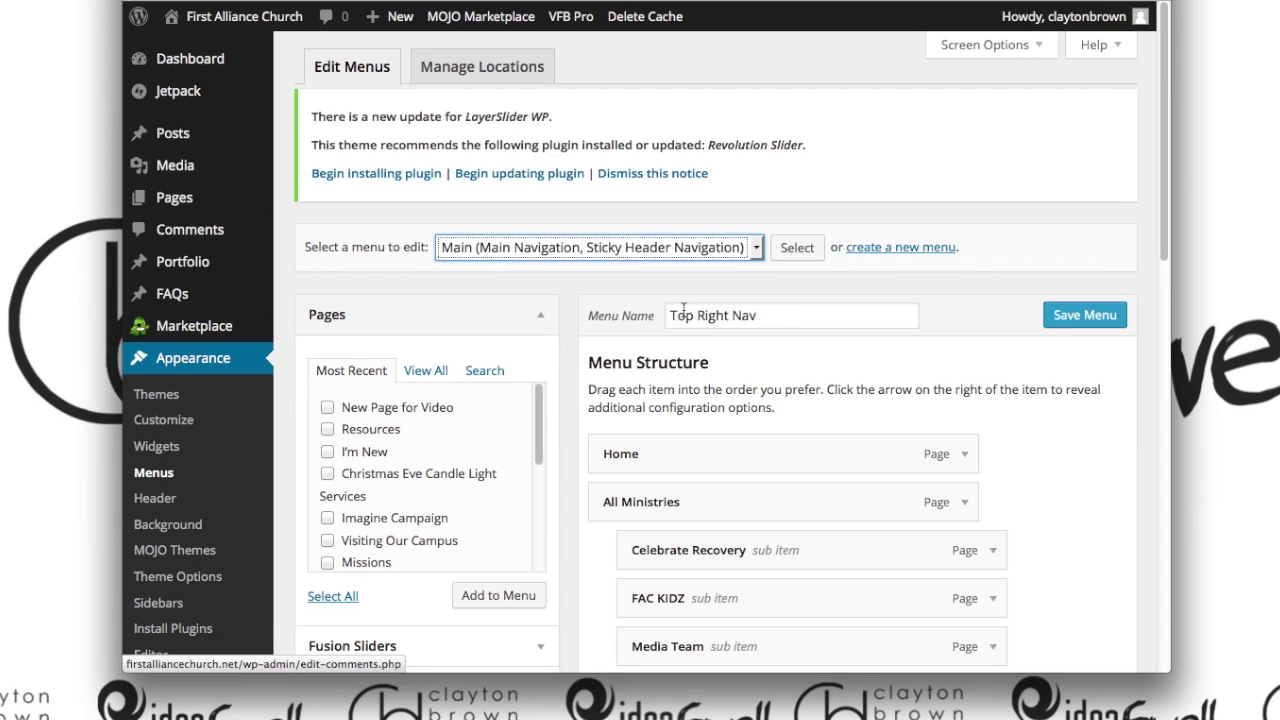
click(805, 254)
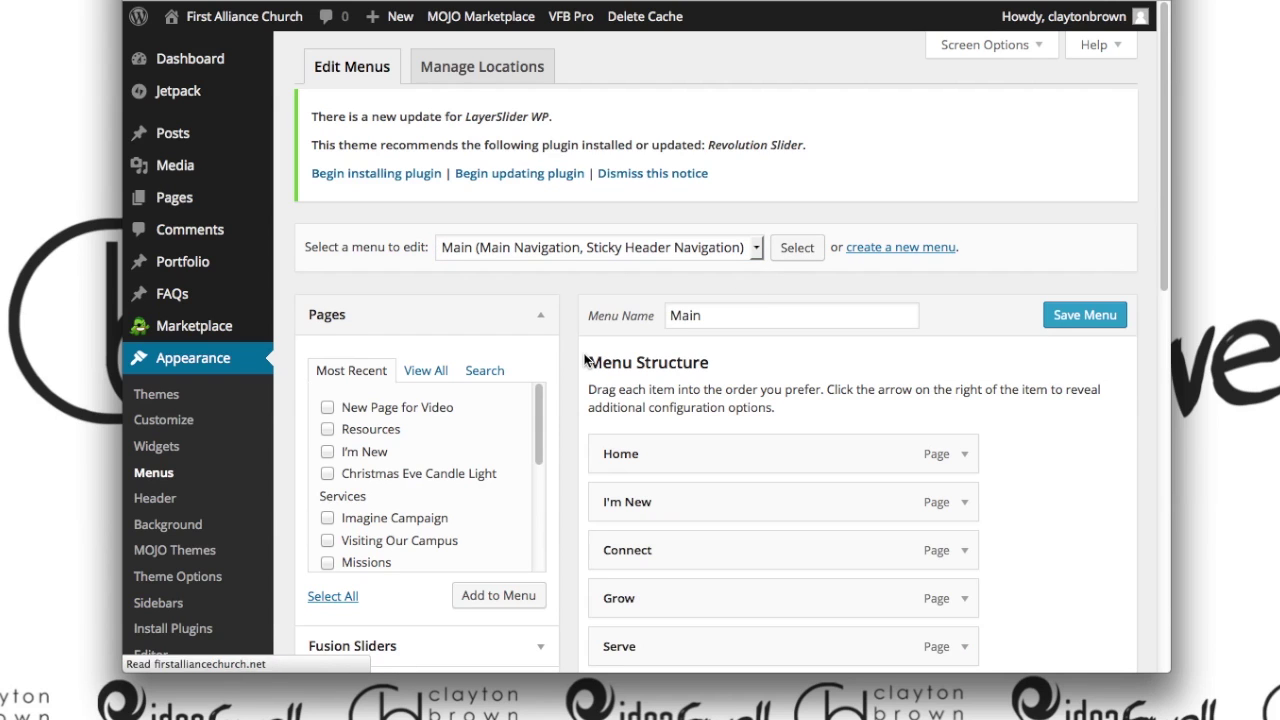
scroll(586, 360, down, 3)
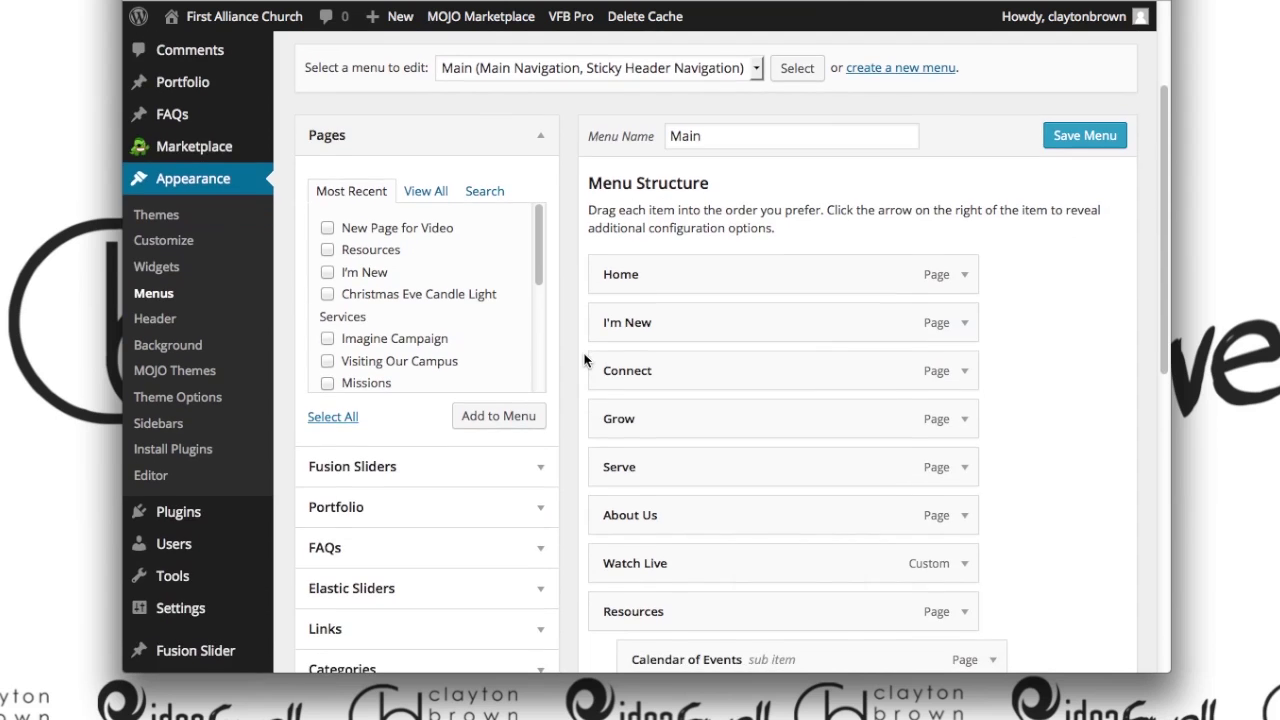
scroll(586, 360, down, 4)
scroll(586, 360, down, 2)
scroll(586, 360, up, 8)
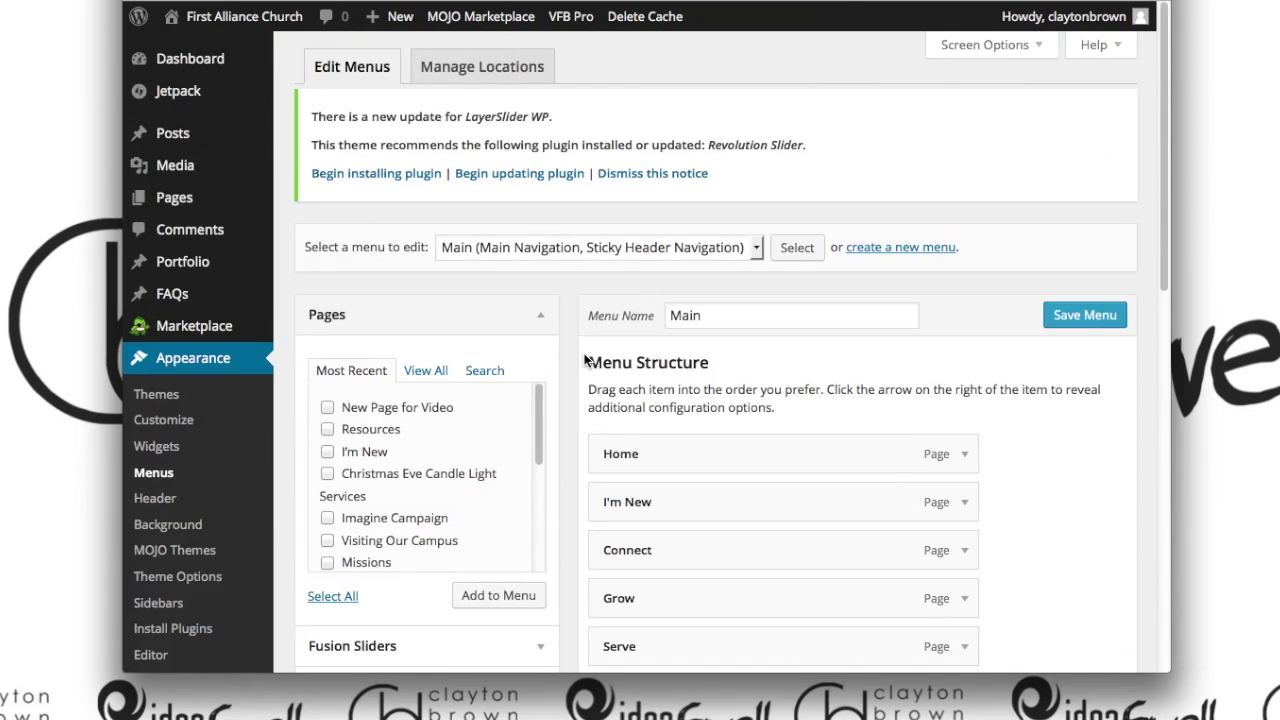
scroll(586, 360, down, 3)
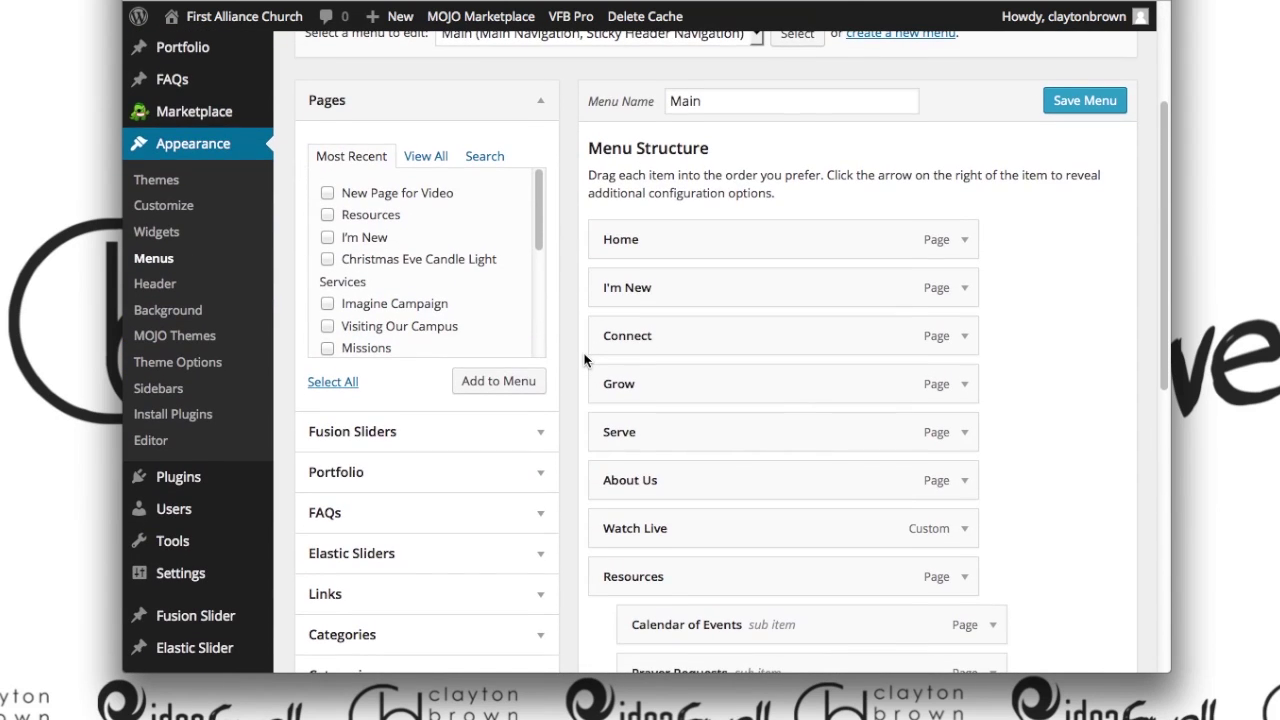
scroll(586, 360, down, 3)
scroll(586, 360, down, 2)
scroll(586, 360, down, 1)
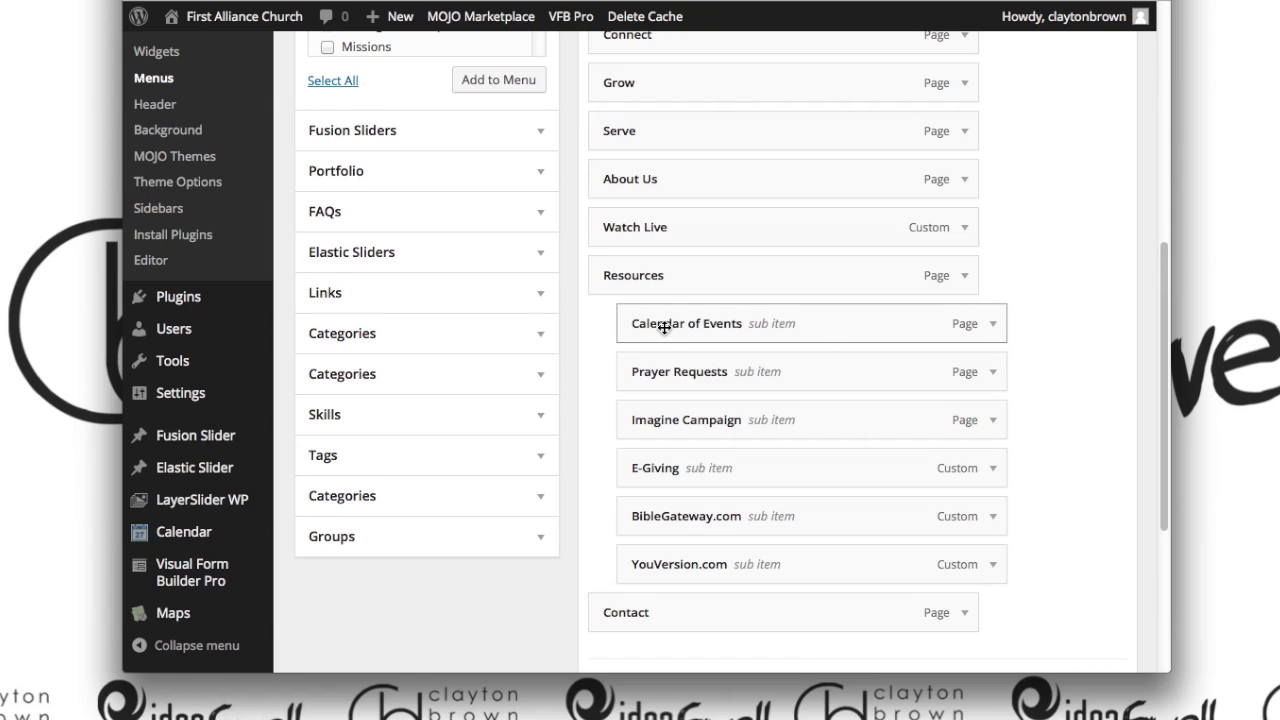
mouse_move(610, 614)
mouse_down()
mouse_move(637, 279)
mouse_move(757, 280)
mouse_move(749, 517)
mouse_move(723, 627)
mouse_move(663, 626)
mouse_up()
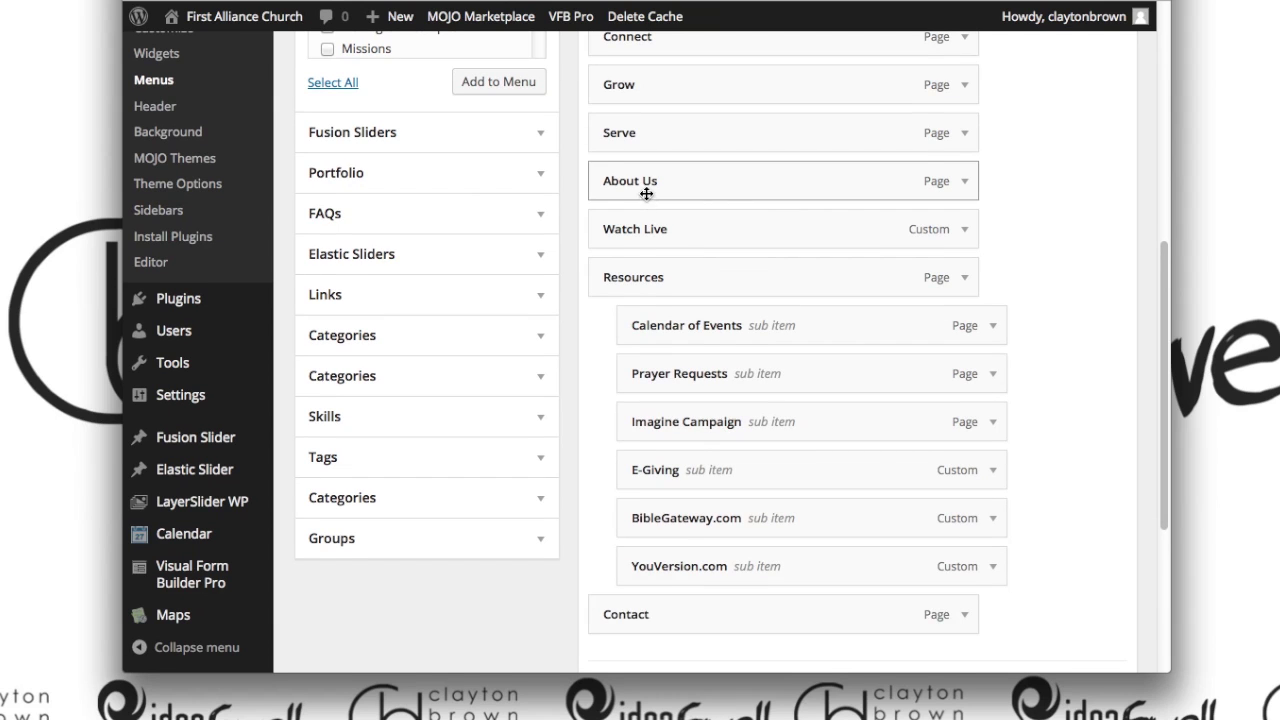
mouse_move(643, 184)
mouse_down()
mouse_move(672, 181)
mouse_move(648, 181)
mouse_move(672, 181)
mouse_move(662, 185)
mouse_up()
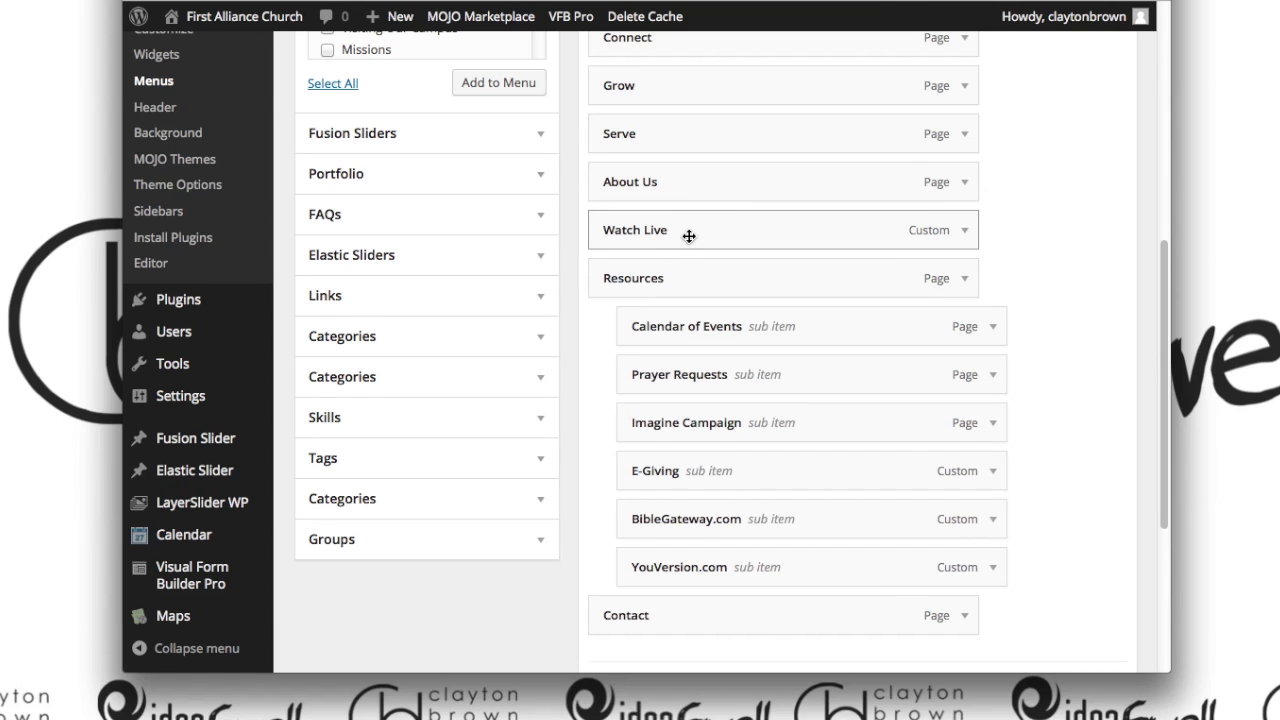
scroll(994, 246, up, 2)
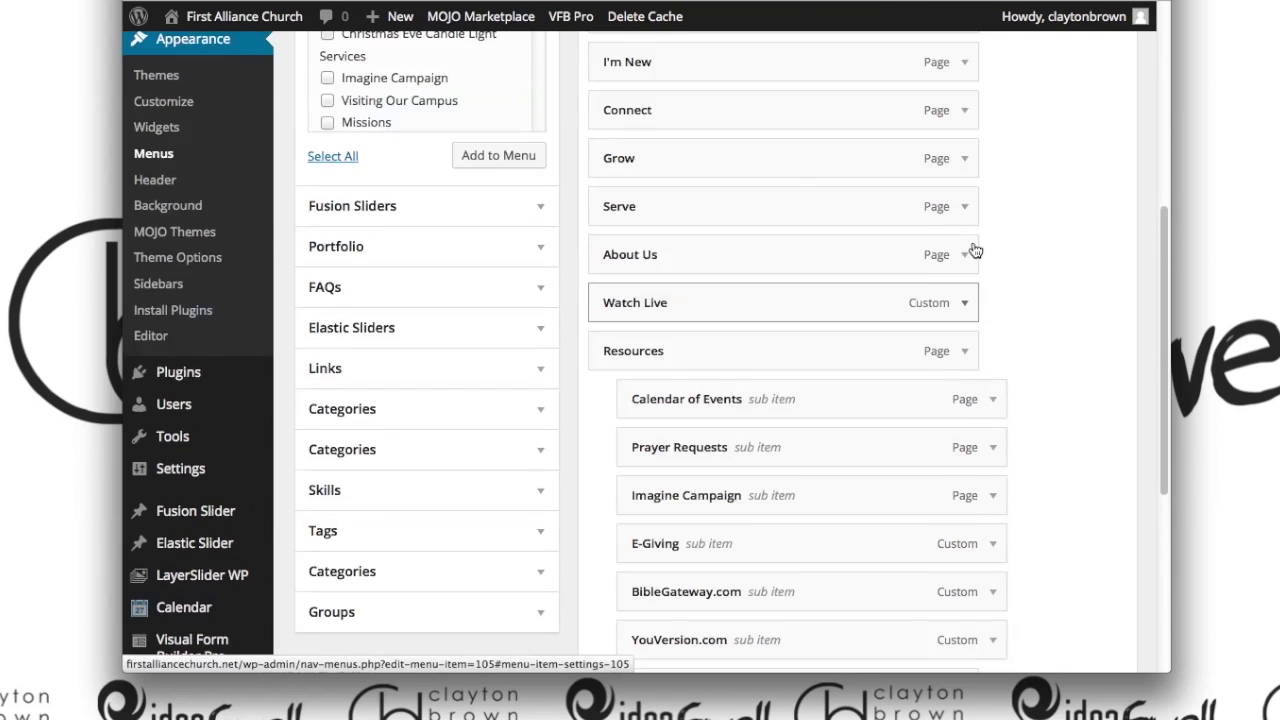
scroll(971, 246, up, 8)
scroll(973, 249, down, 2)
key(super+shift+4)
drag(946, 320, 996, 376)
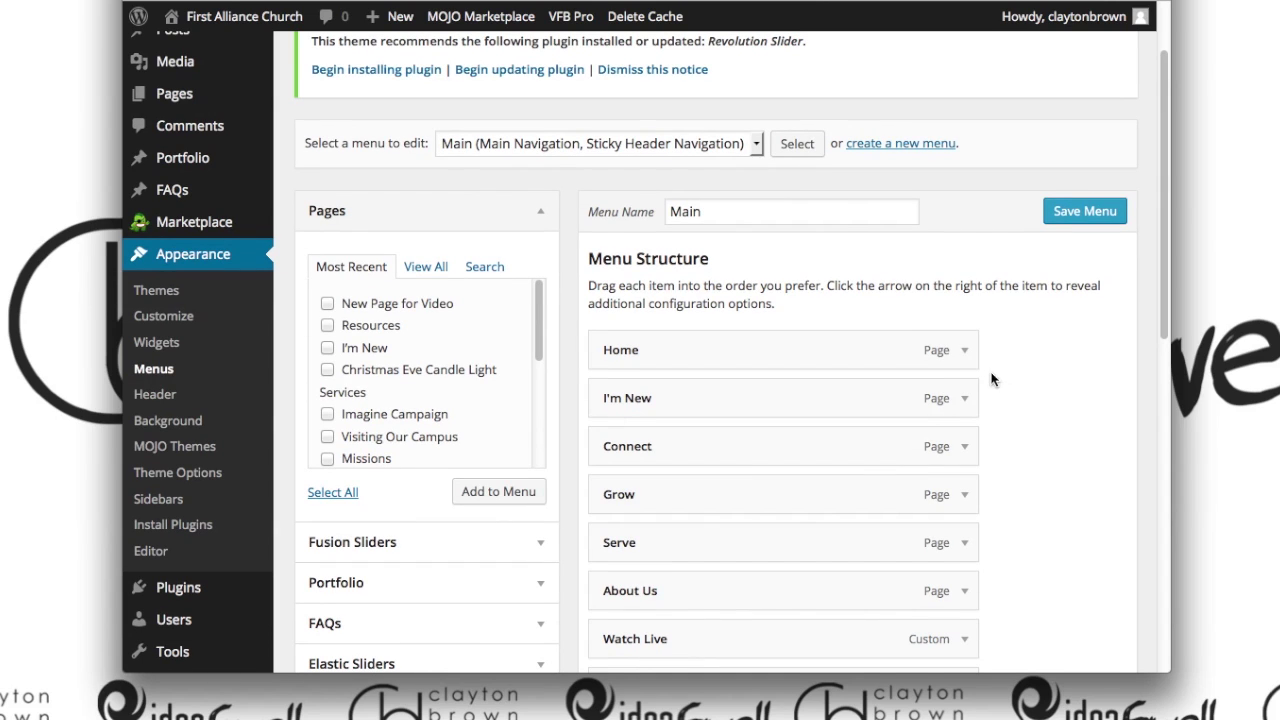
click(965, 351)
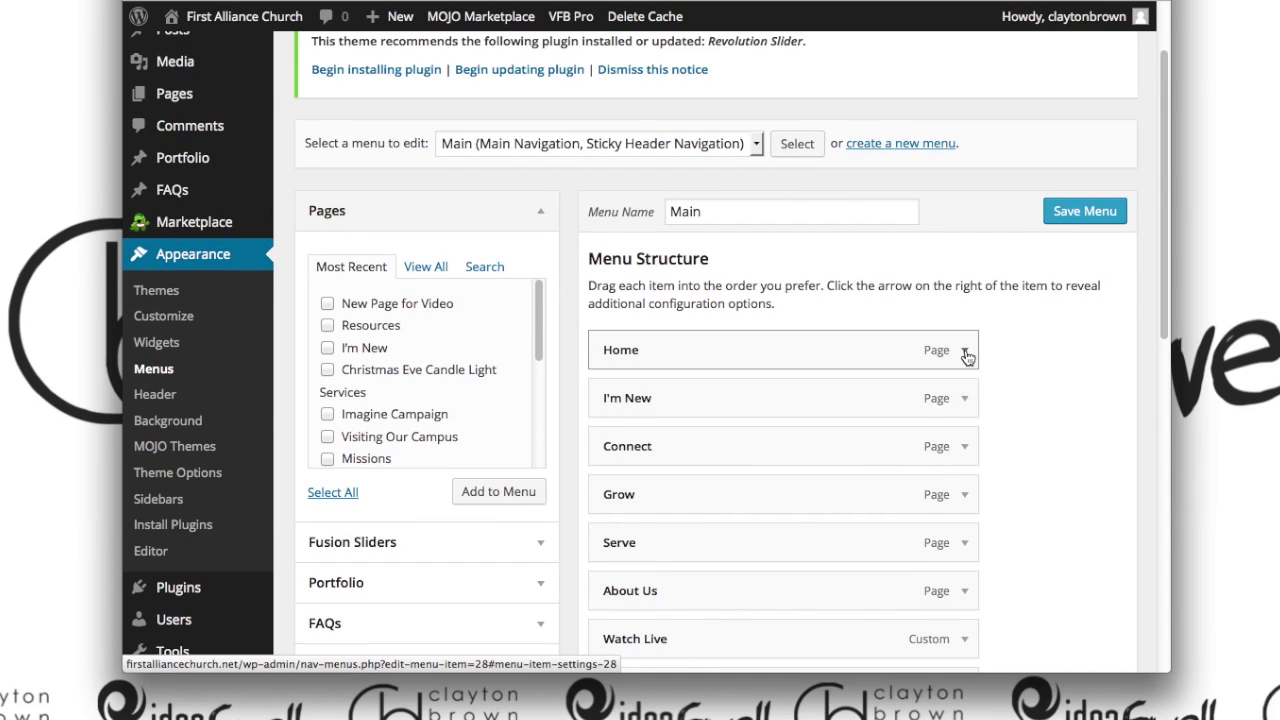
scroll(966, 352, down, 3)
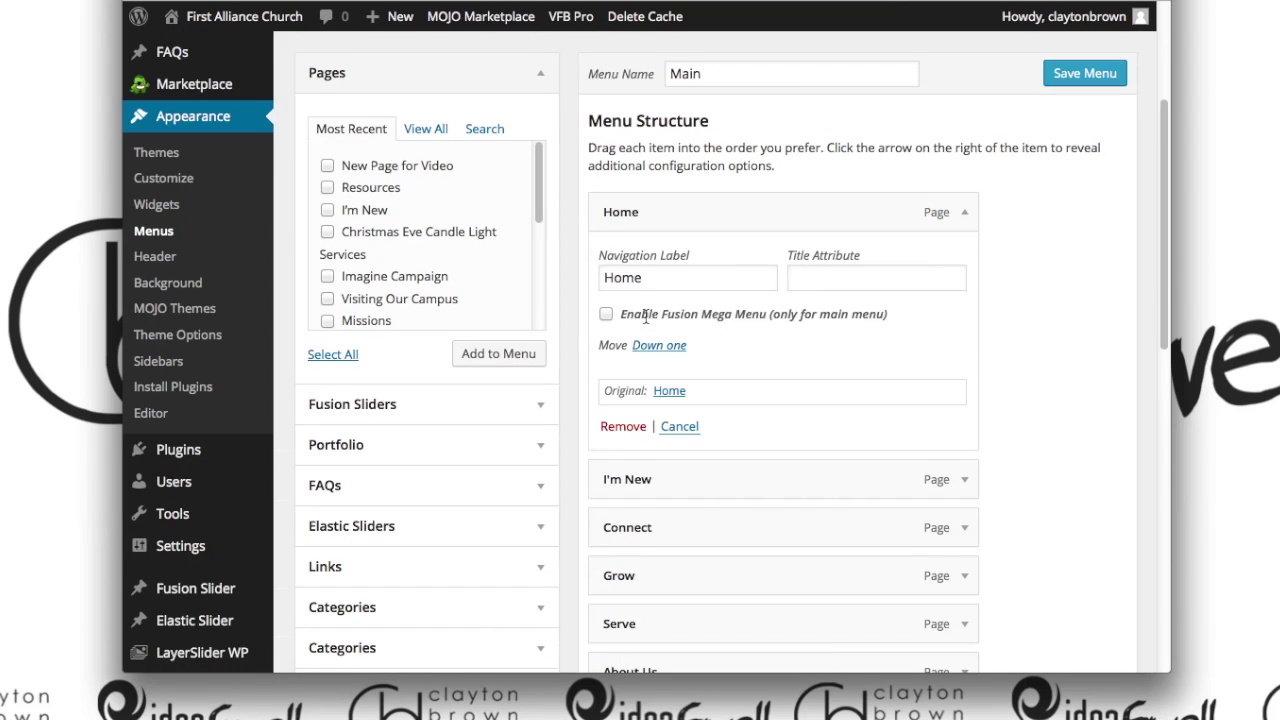
double_click(622, 279)
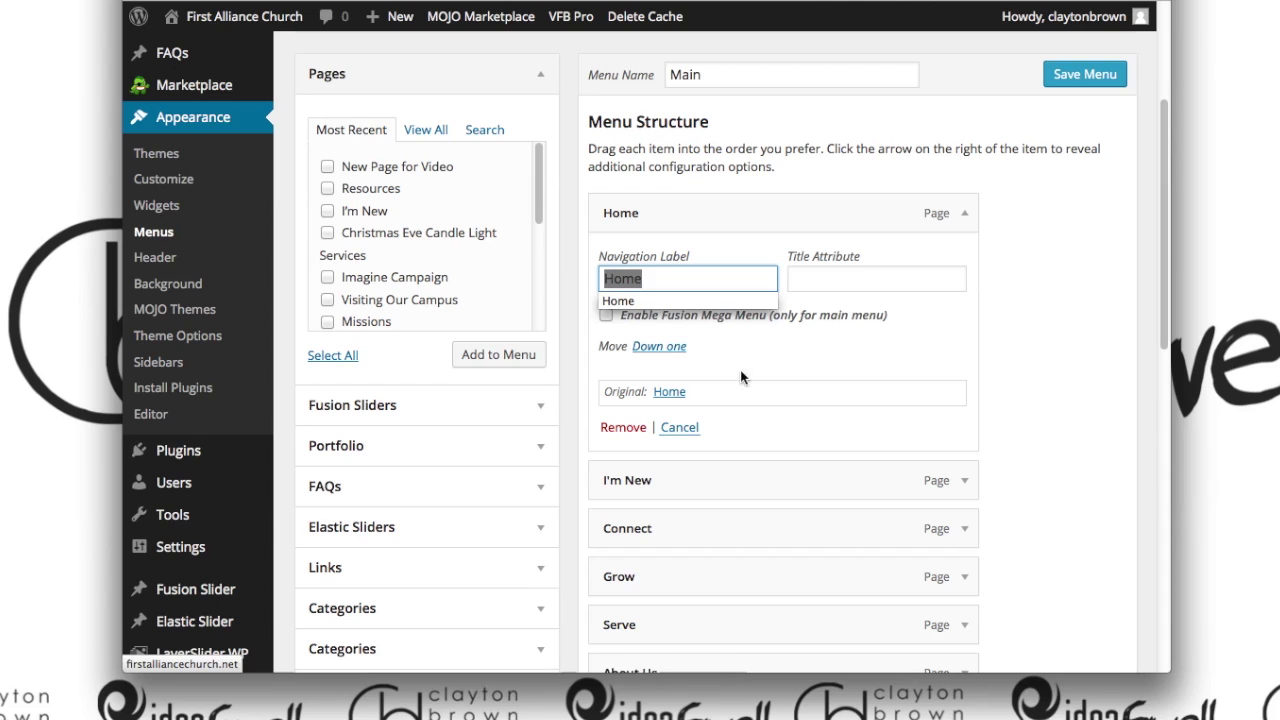
click(1081, 214)
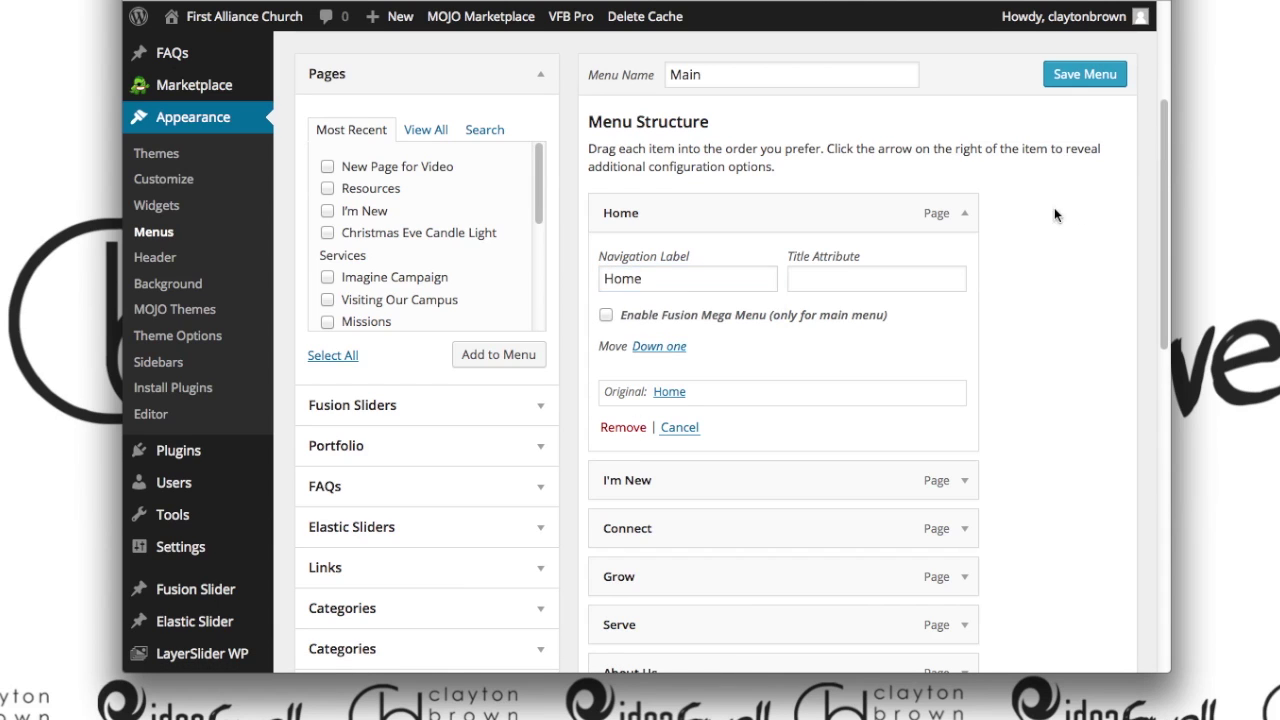
click(966, 218)
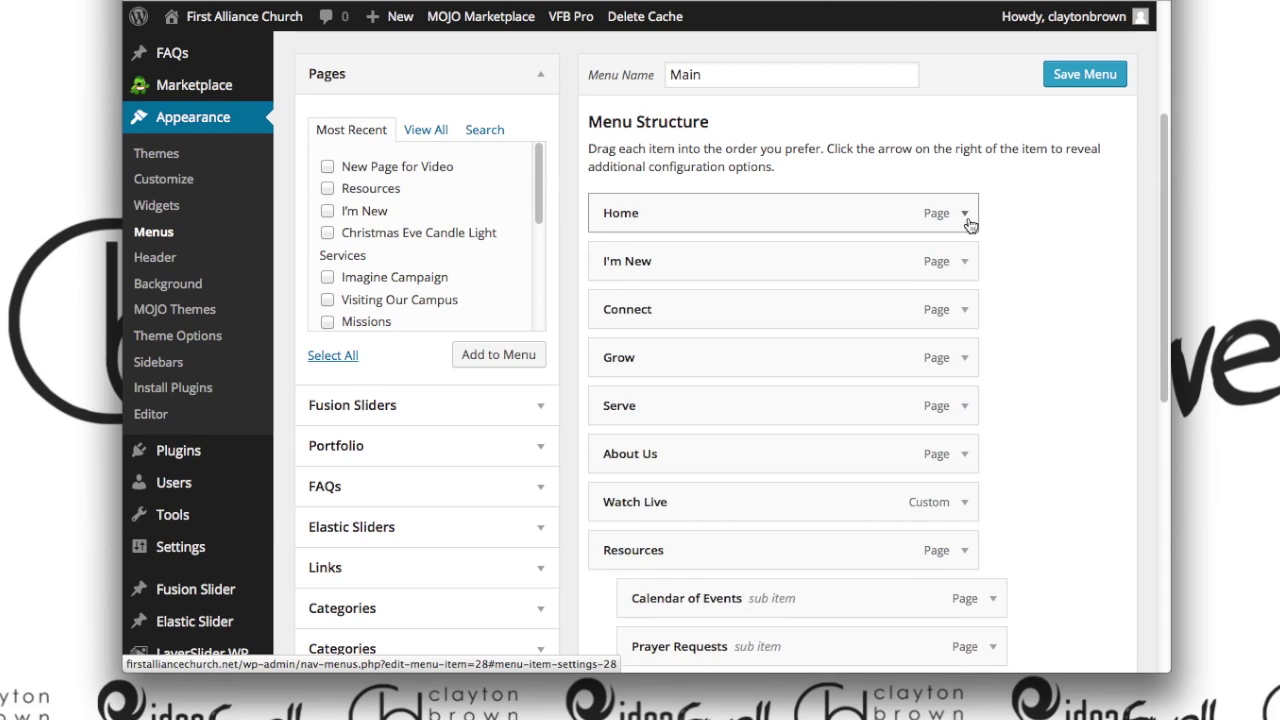
click(370, 170)
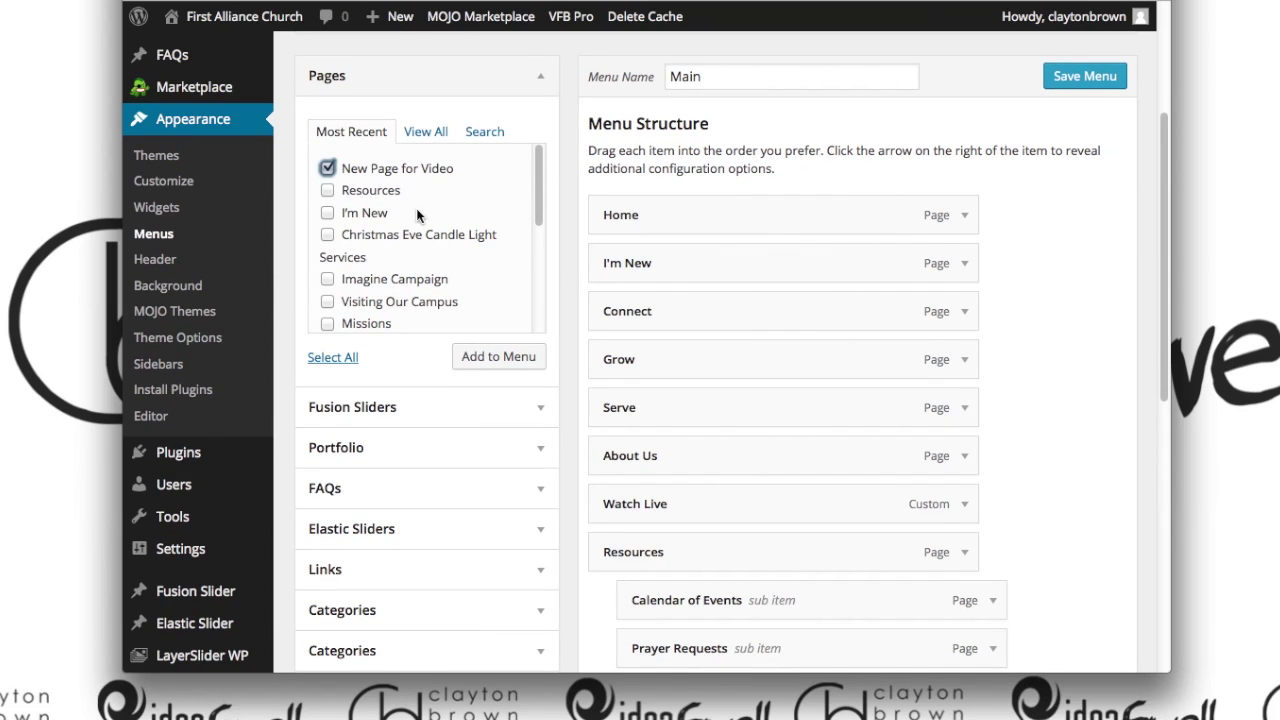
click(486, 357)
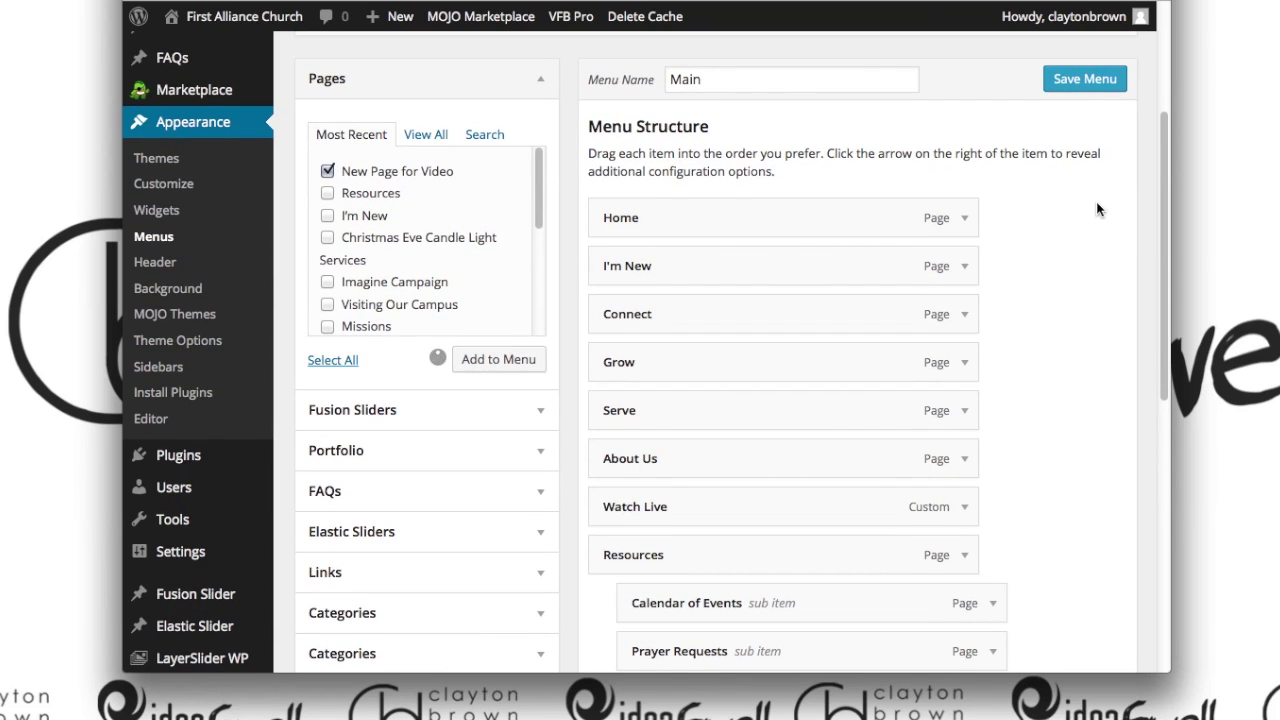
scroll(1096, 209, down, 1)
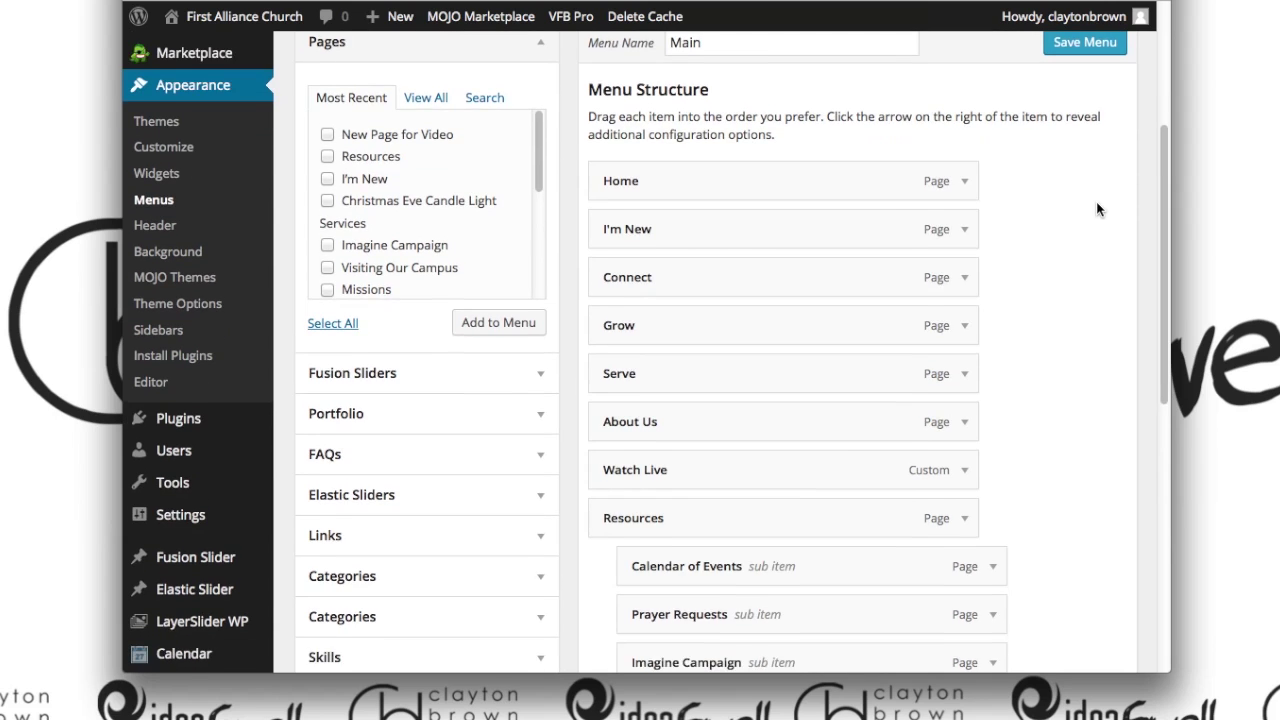
scroll(1096, 209, down, 2)
scroll(1096, 209, down, 2)
scroll(1096, 201, down, 2)
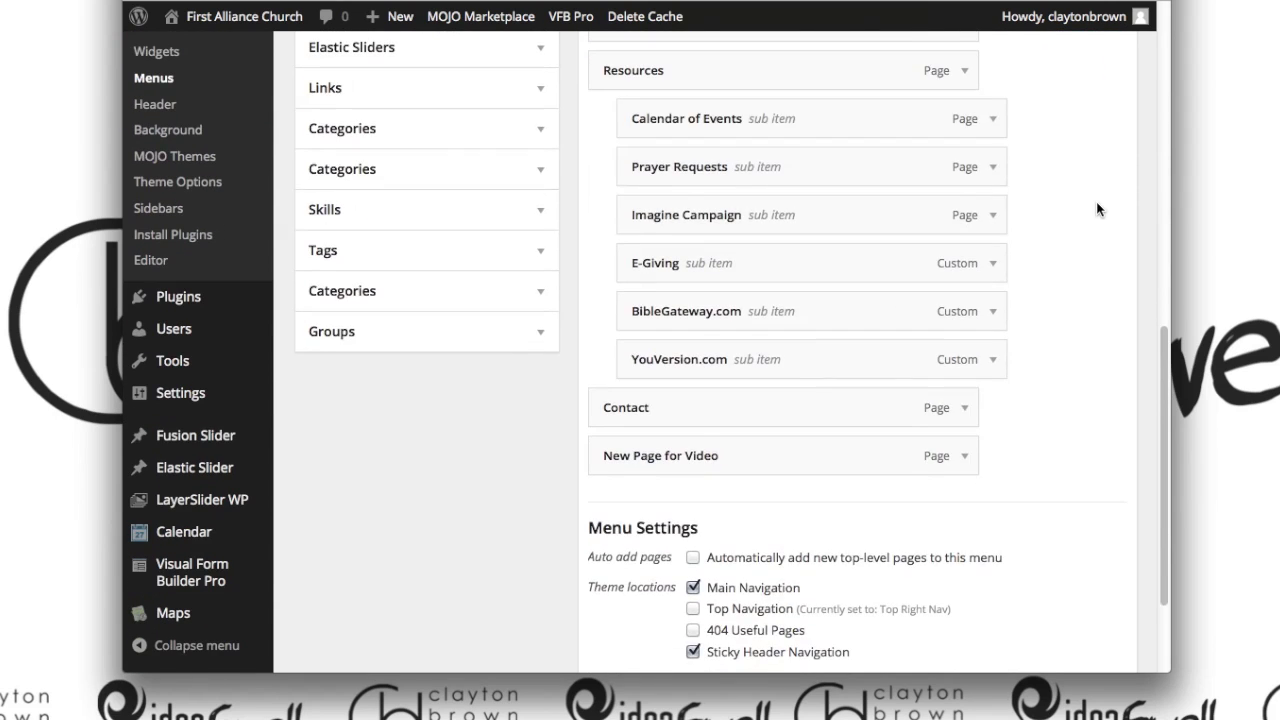
scroll(1010, 280, up, 2)
scroll(737, 503, up, 1)
scroll(731, 505, down, 2)
scroll(731, 507, down, 1)
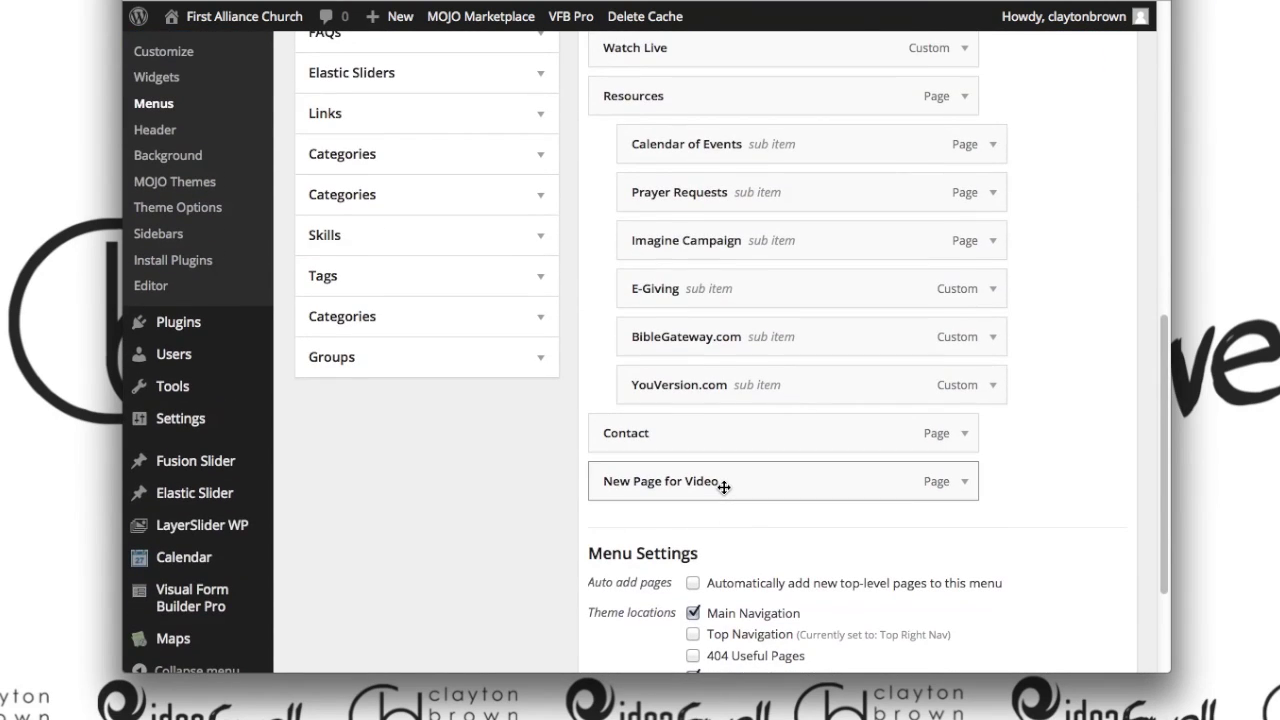
scroll(1037, 410, up, 10)
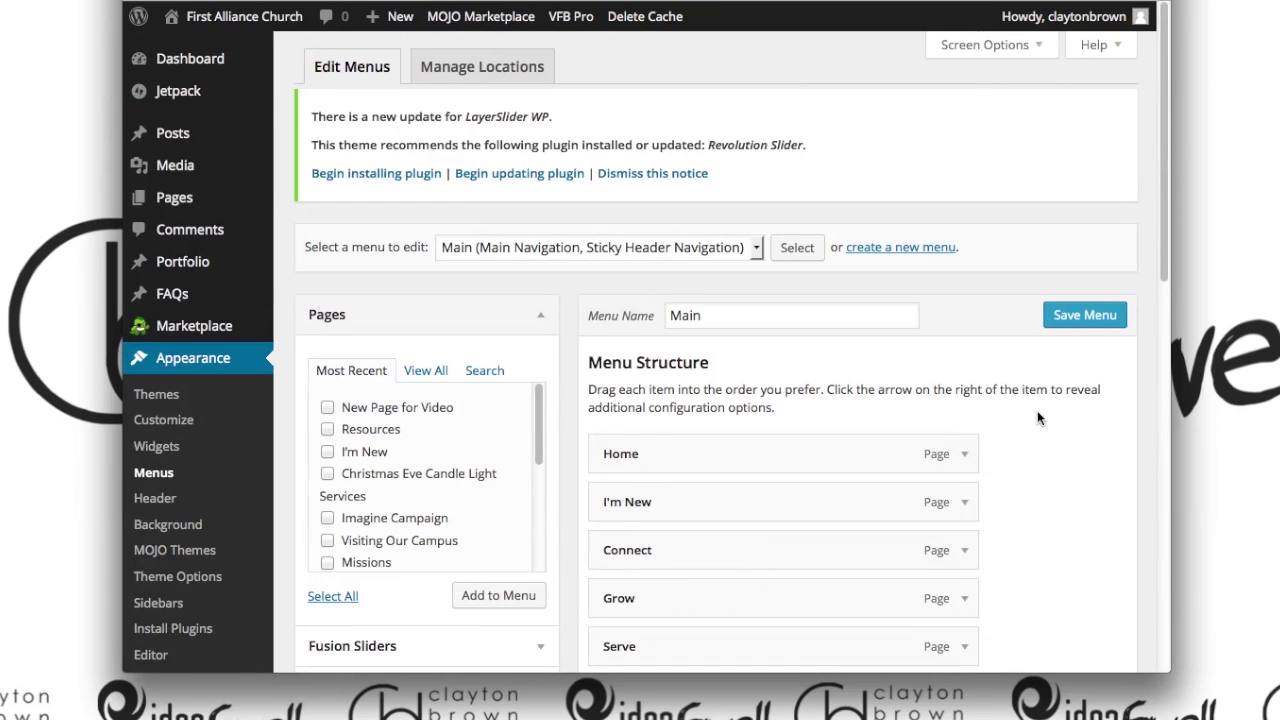
Step: Store the Main menu with the New Page for Video entry at top level
click(1075, 317)
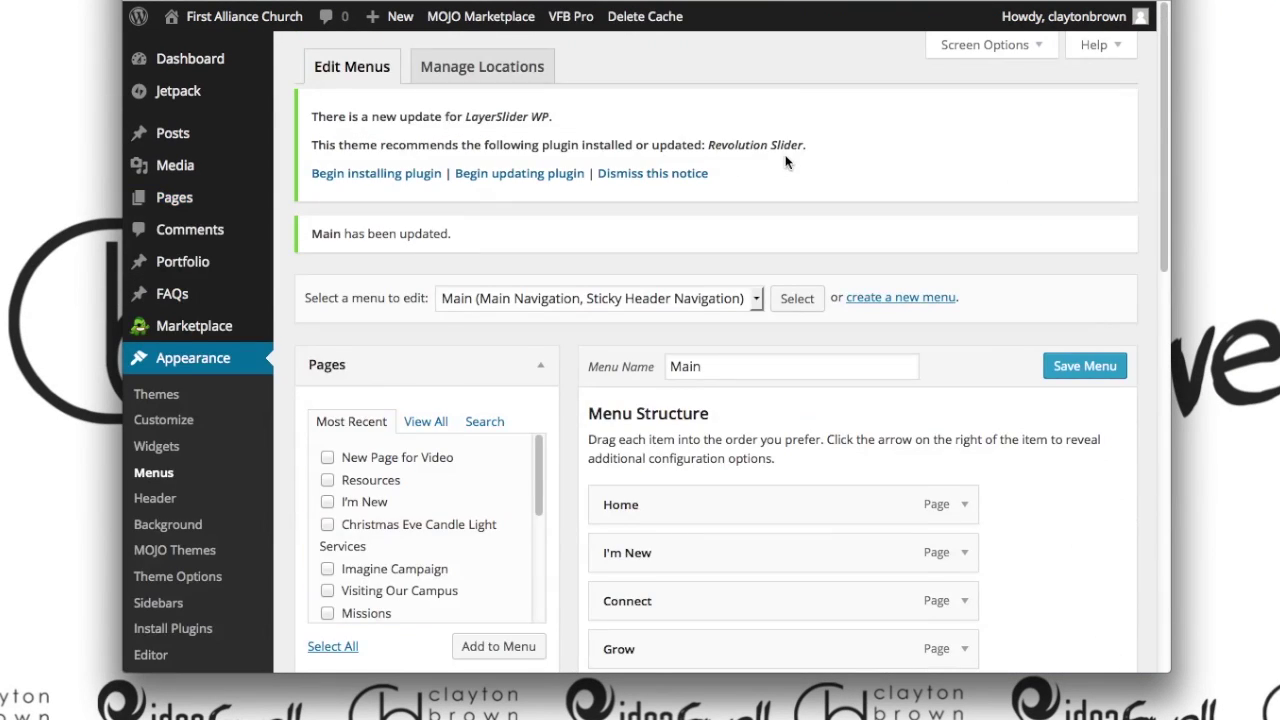
Step: Expand the New Page for Video item, remove it, and save the Main menu
scroll(786, 160, down, 5)
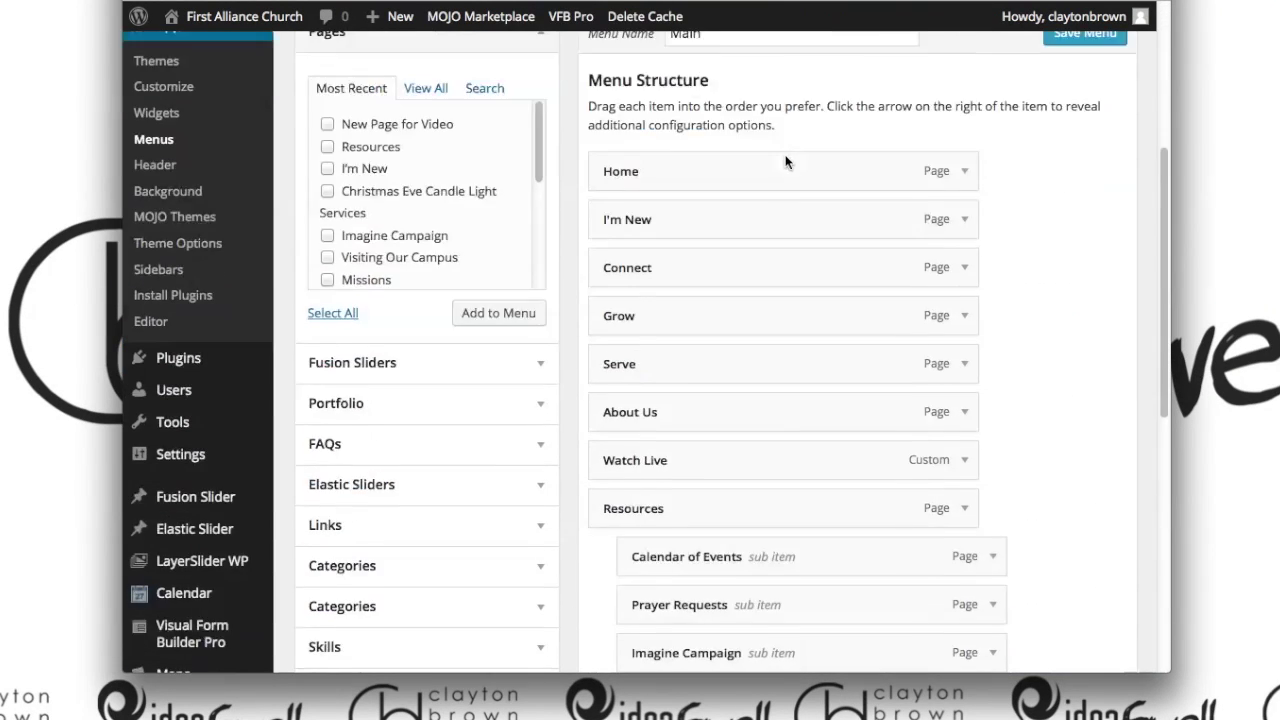
scroll(786, 162, down, 5)
scroll(826, 155, down, 2)
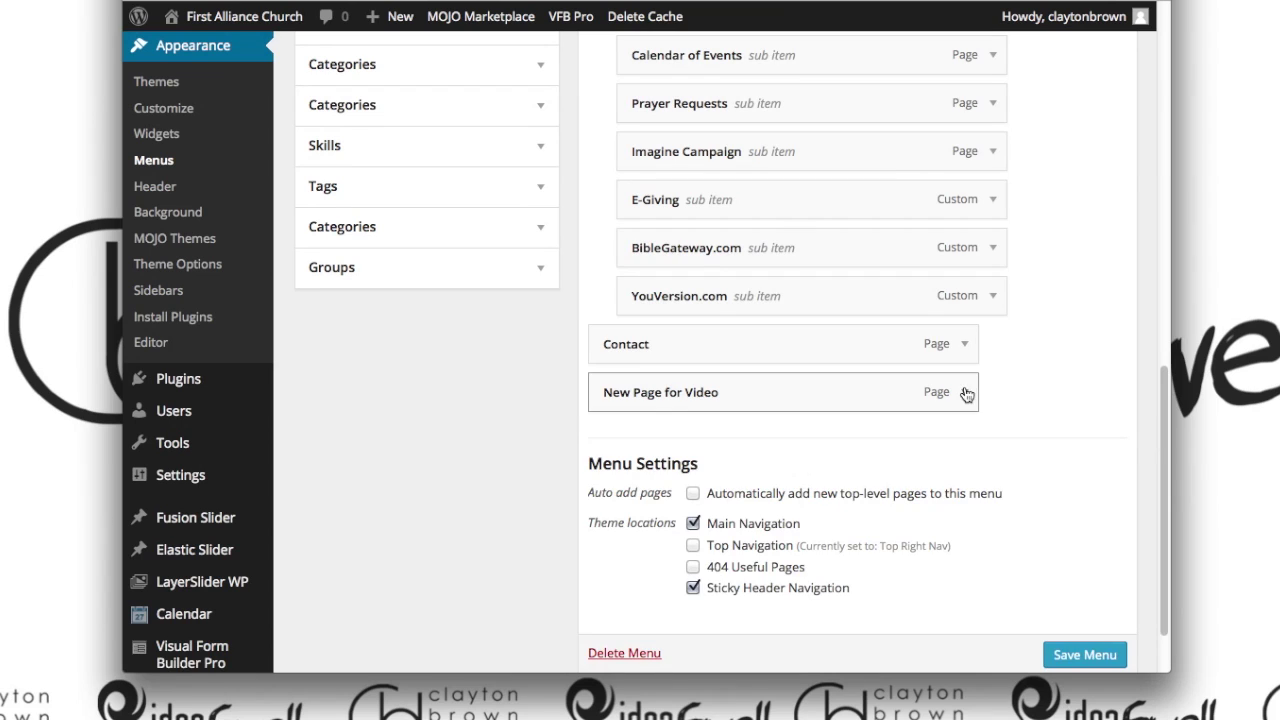
click(966, 394)
click(618, 686)
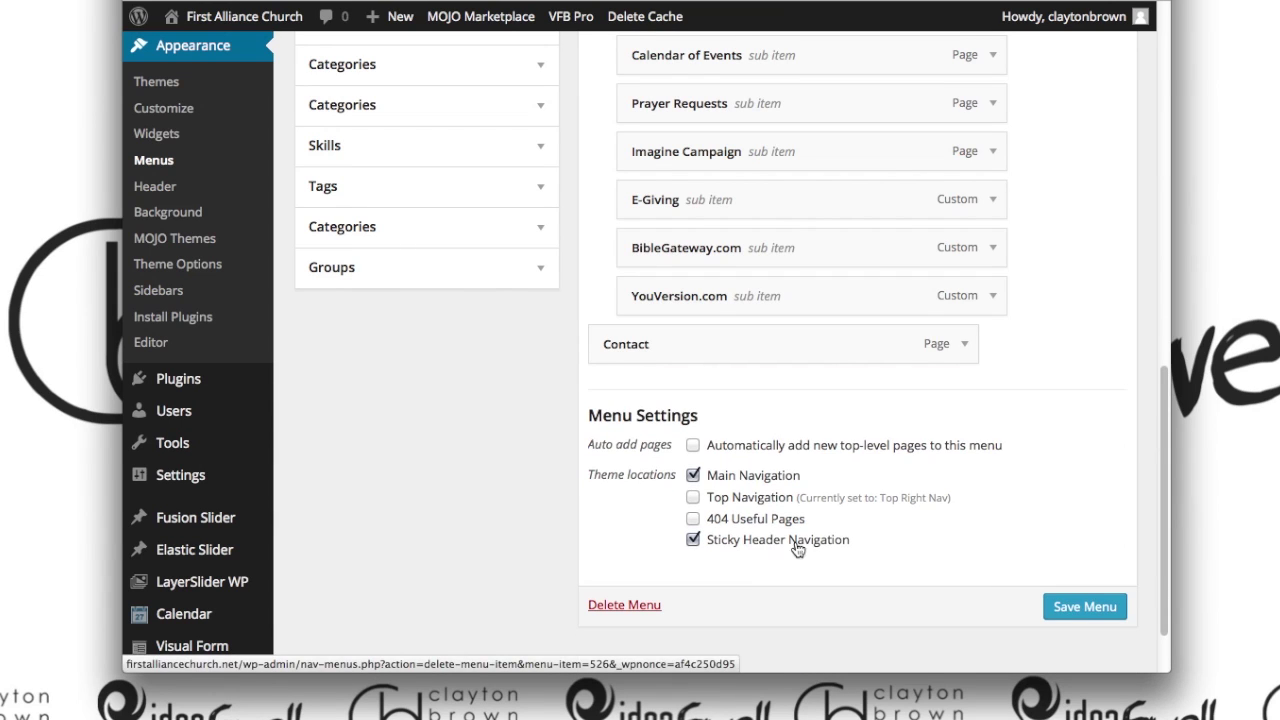
click(1077, 608)
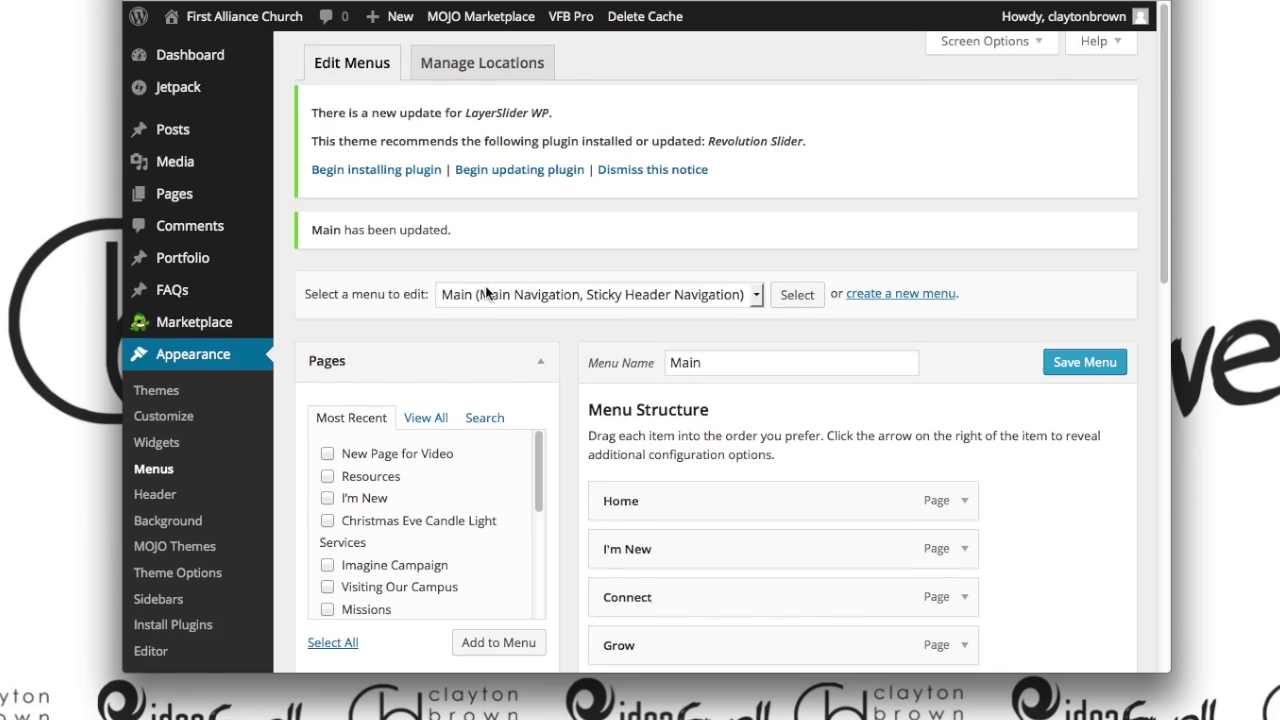
Step: Show all pages in the Pages box's View All list and tick the Serve checkbox
scroll(487, 291, down, 3)
click(428, 310)
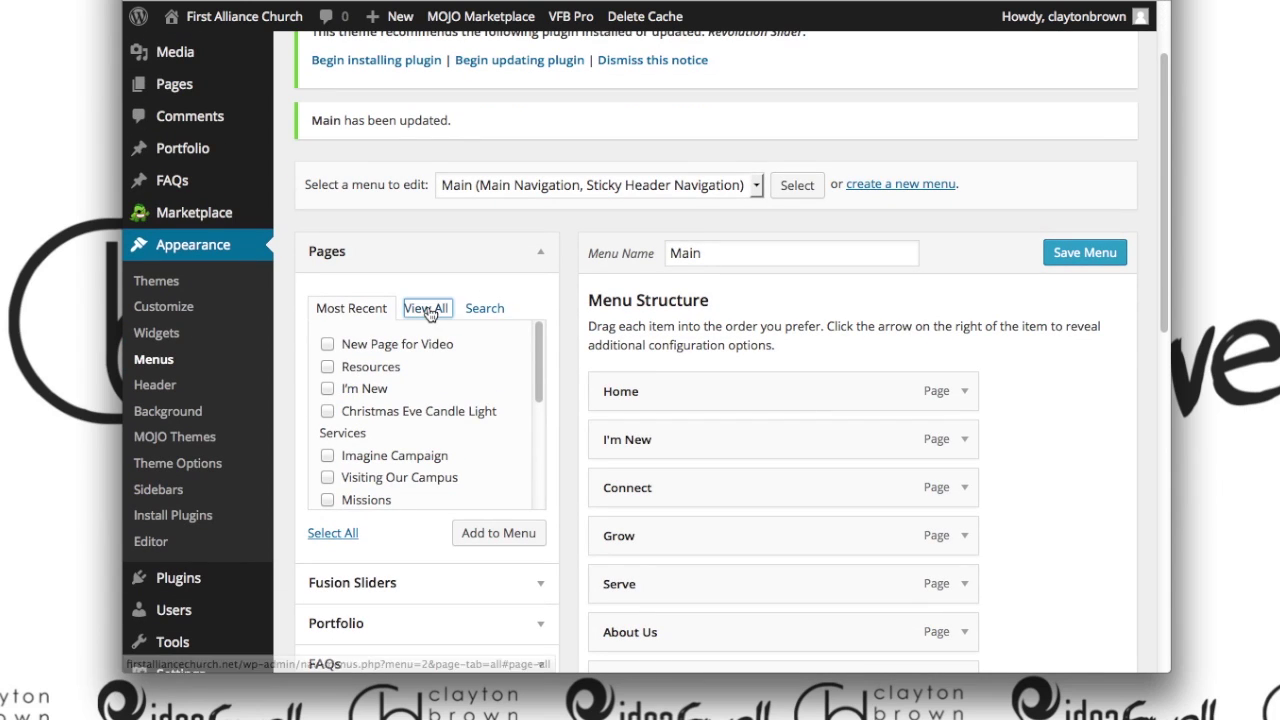
scroll(389, 377, down, 3)
scroll(391, 385, down, 5)
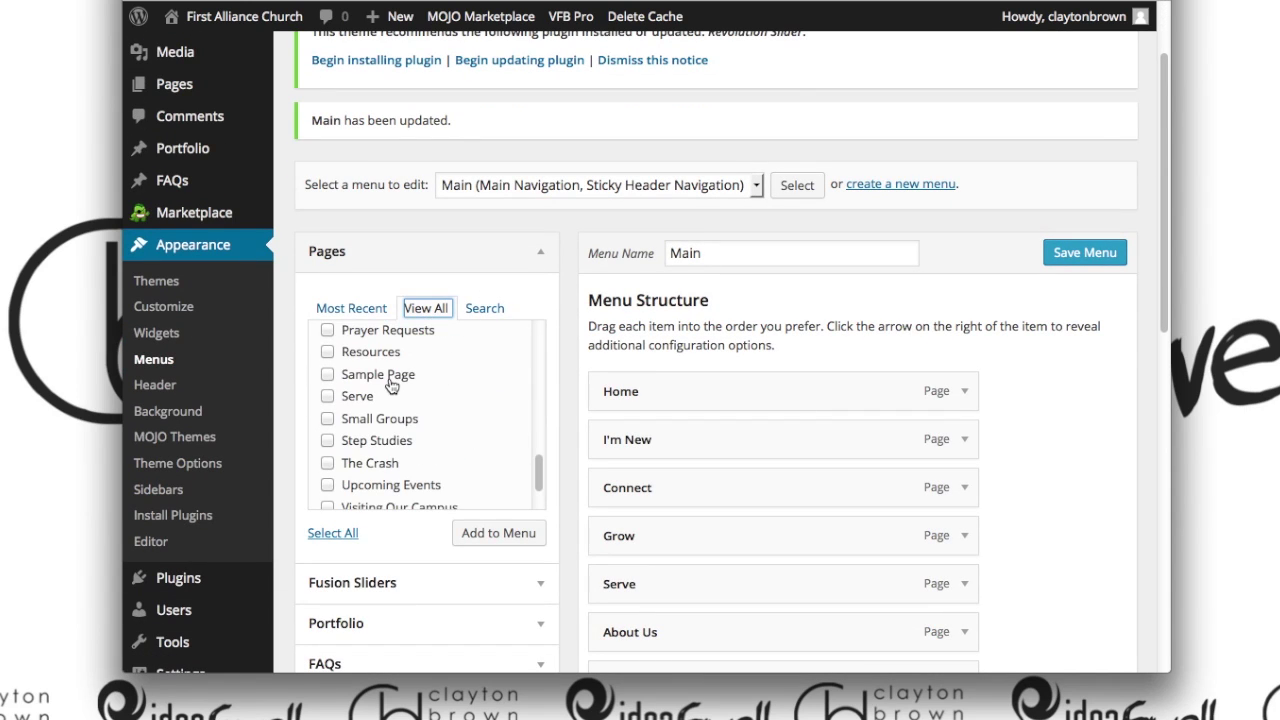
click(357, 398)
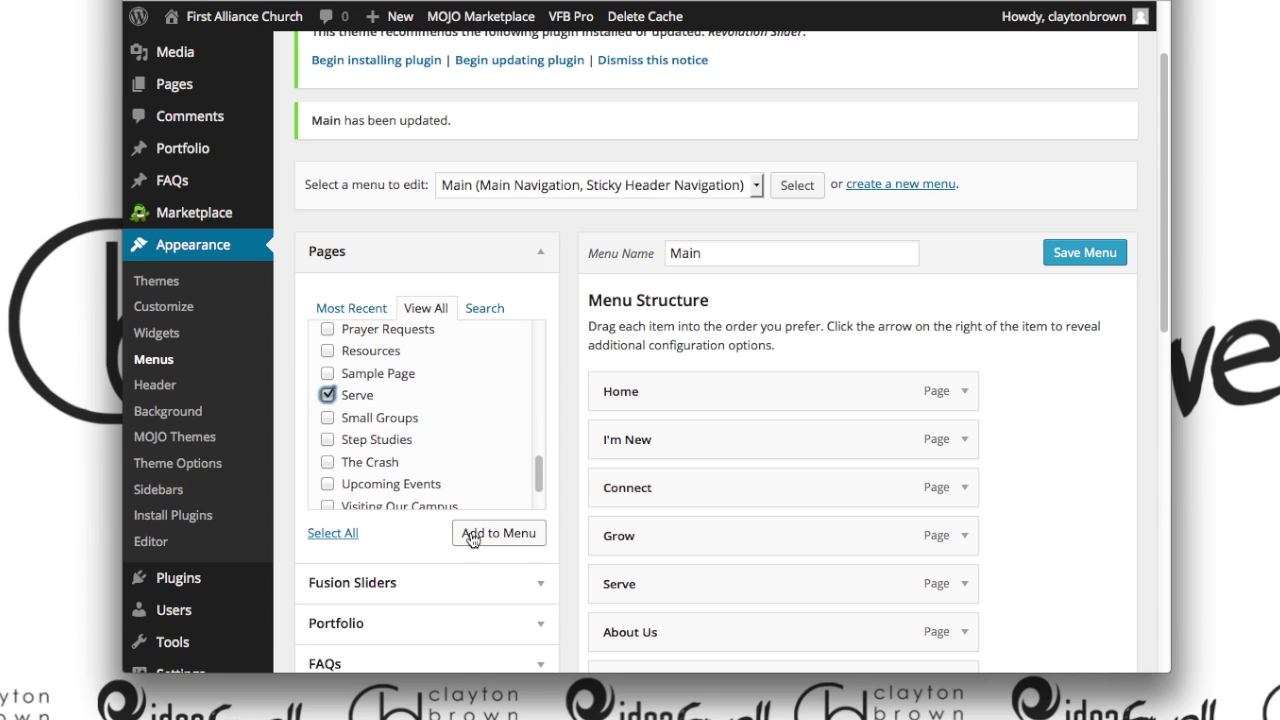
scroll(453, 425, down, 1)
scroll(453, 423, down, 2)
scroll(589, 284, down, 1)
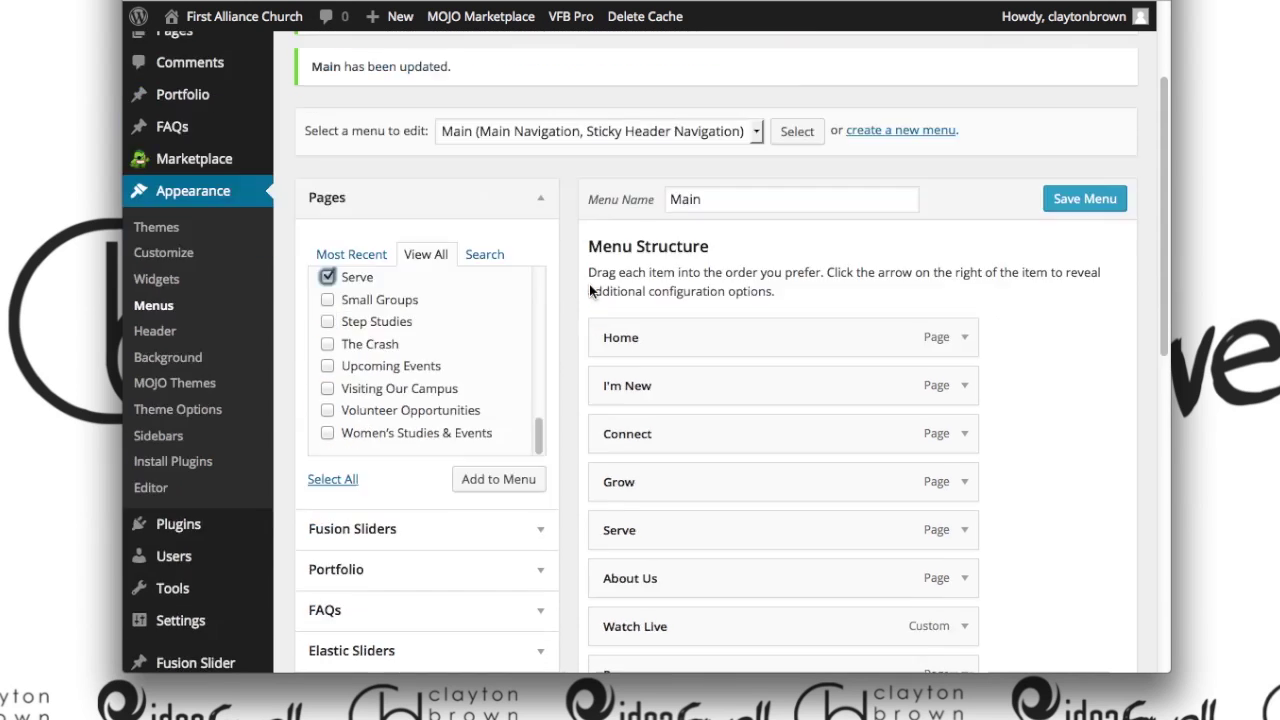
scroll(589, 284, down, 5)
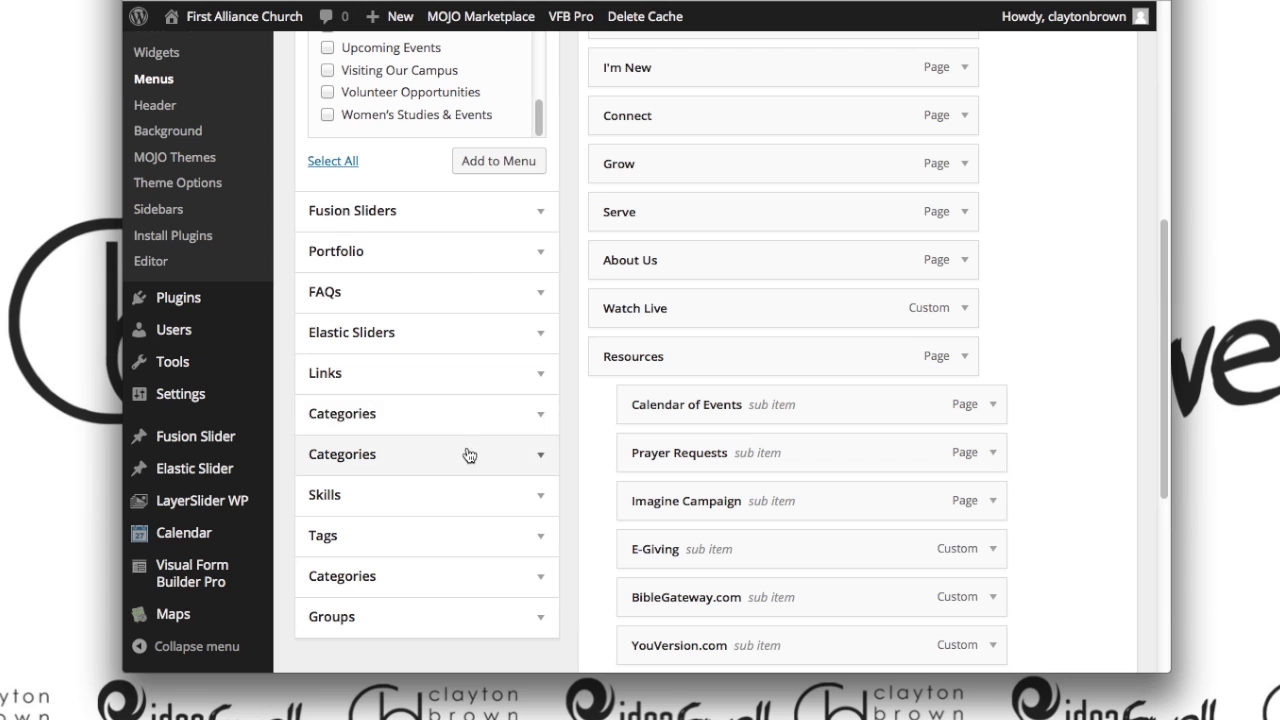
Step: Inspect the BibleGateway.com item's URL and label without changes, then save the Main menu
click(546, 374)
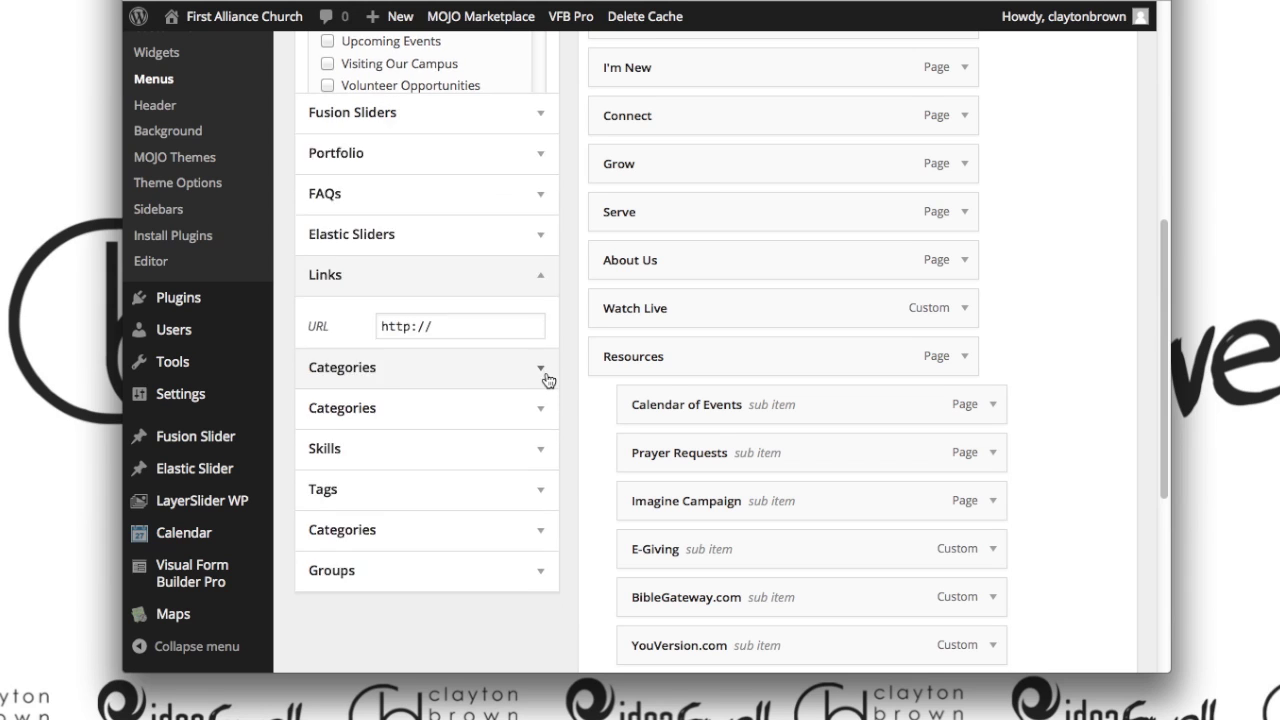
scroll(1000, 360, down, 4)
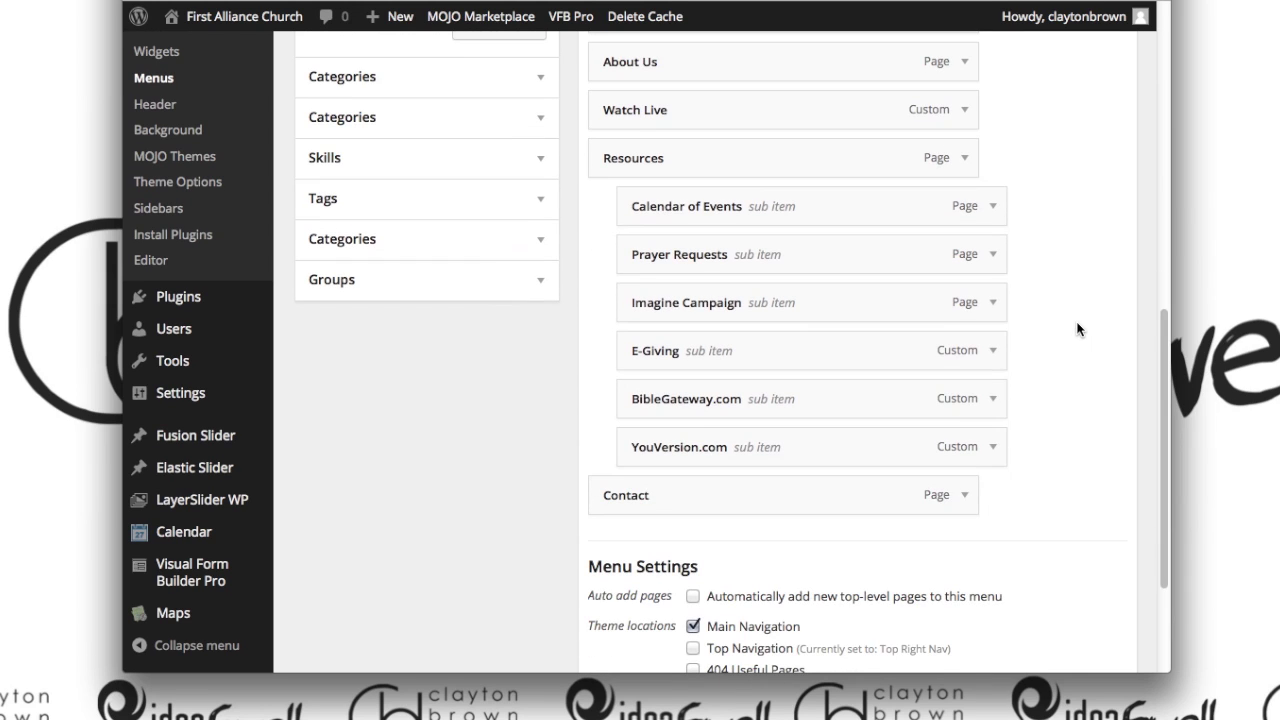
click(993, 402)
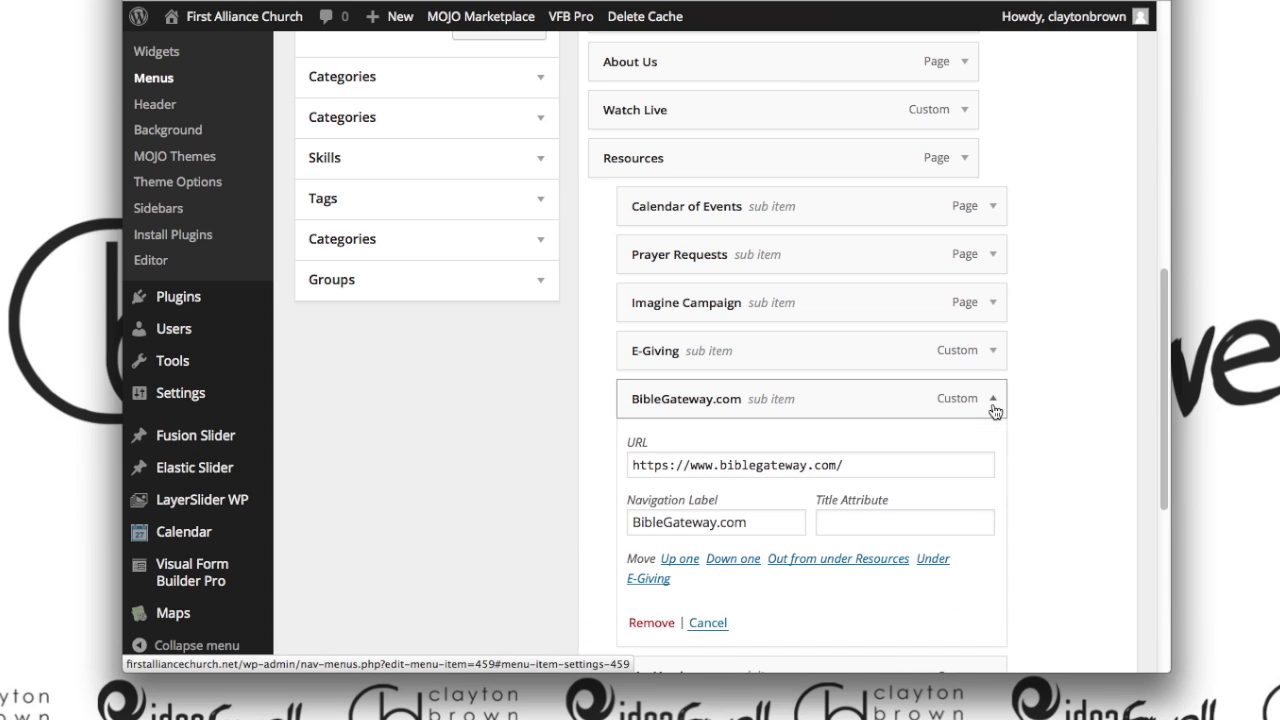
drag(891, 466, 666, 449)
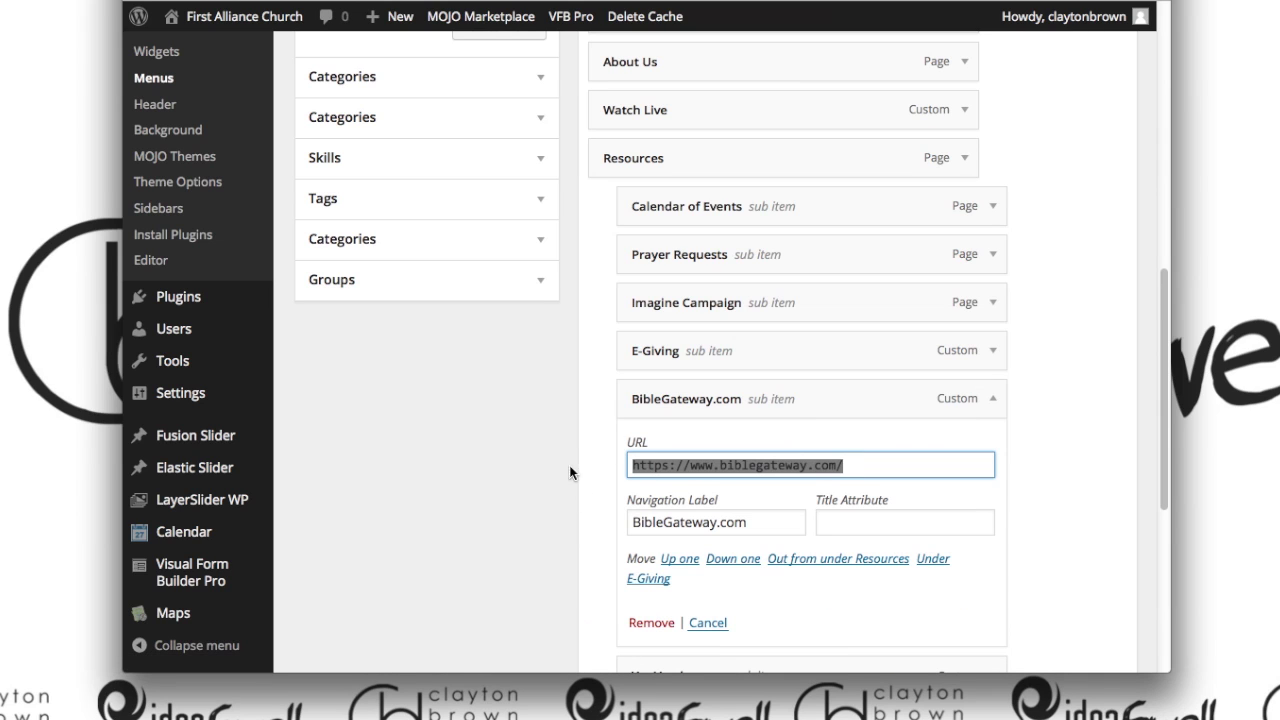
drag(757, 518, 596, 499)
scroll(596, 499, down, 2)
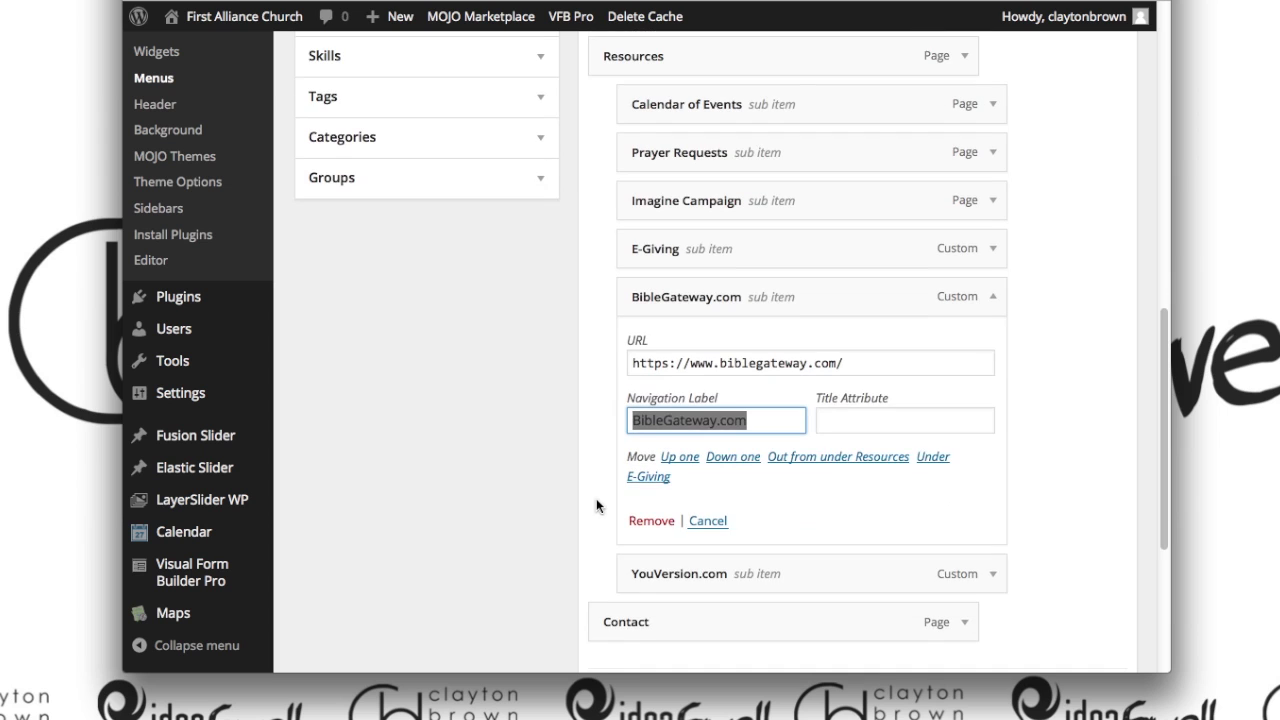
scroll(596, 506, down, 1)
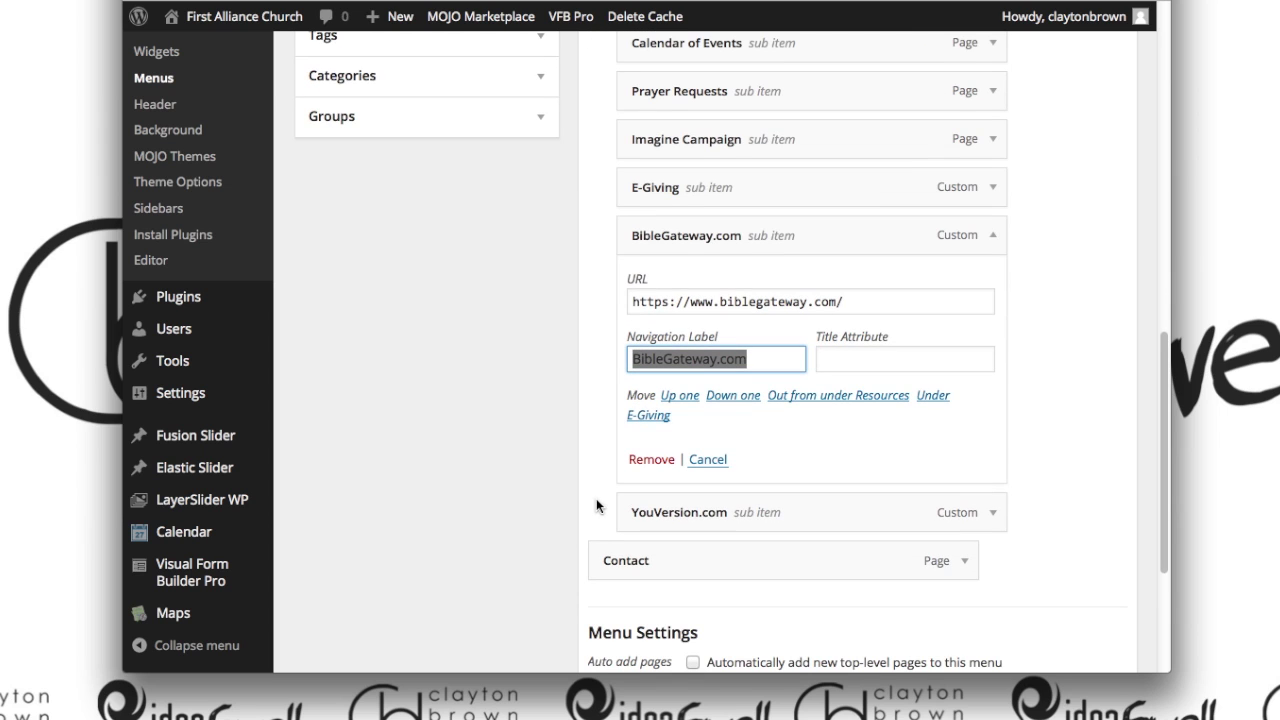
key(Return)
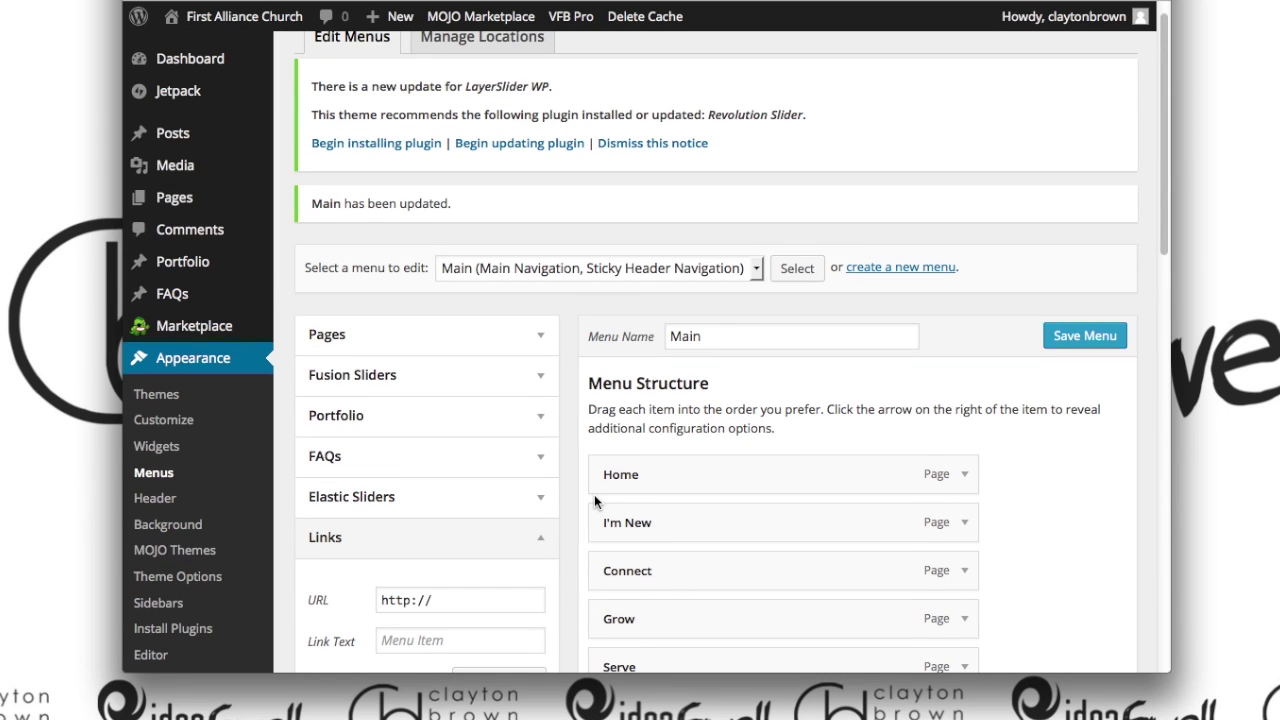